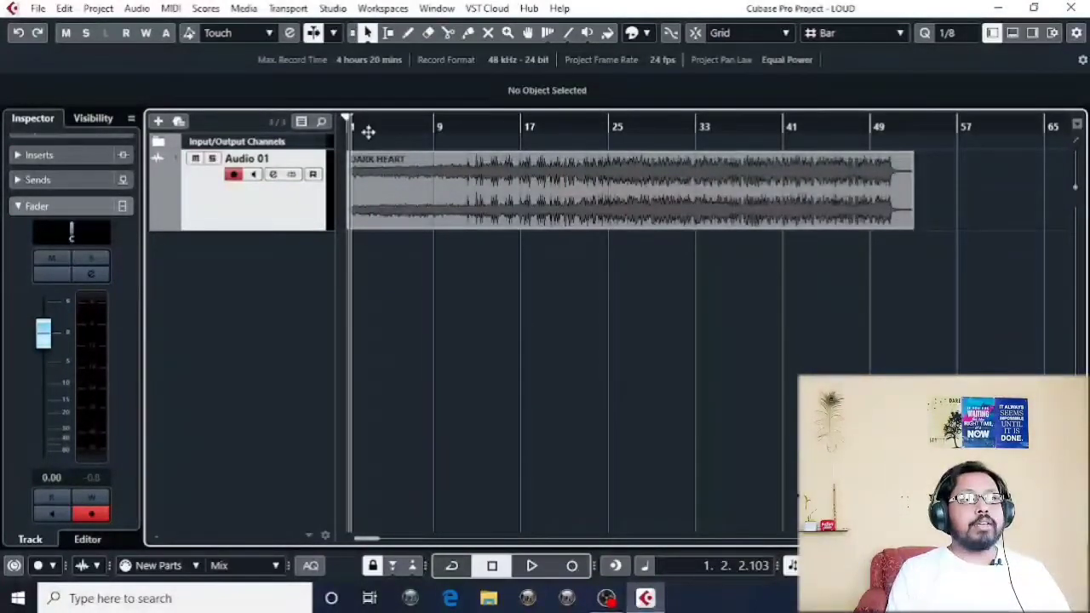
left_click_drag(350, 133, 350, 154)
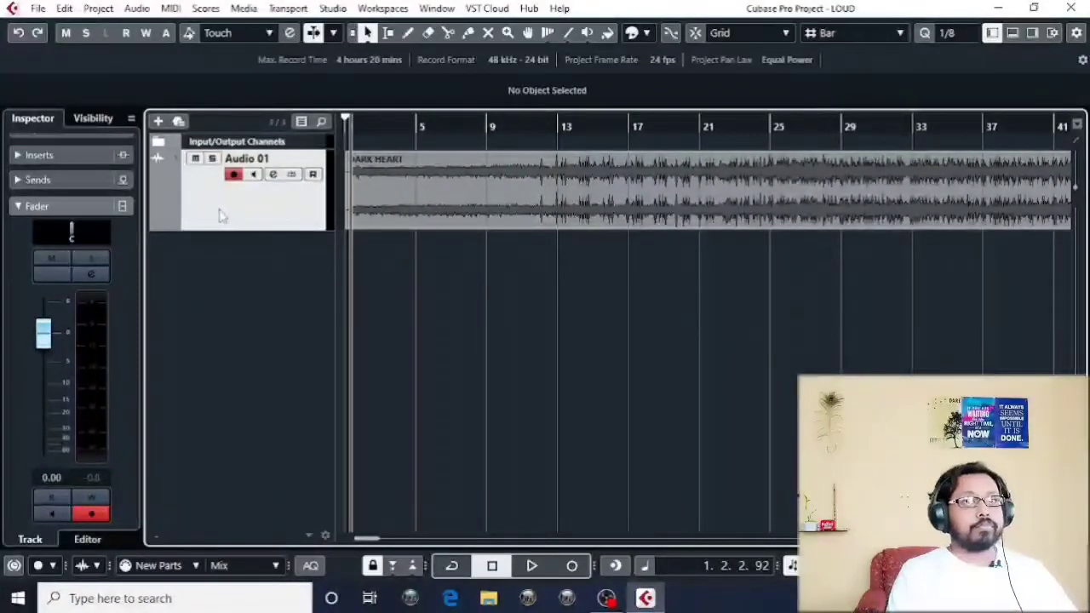
left_click(273, 173)
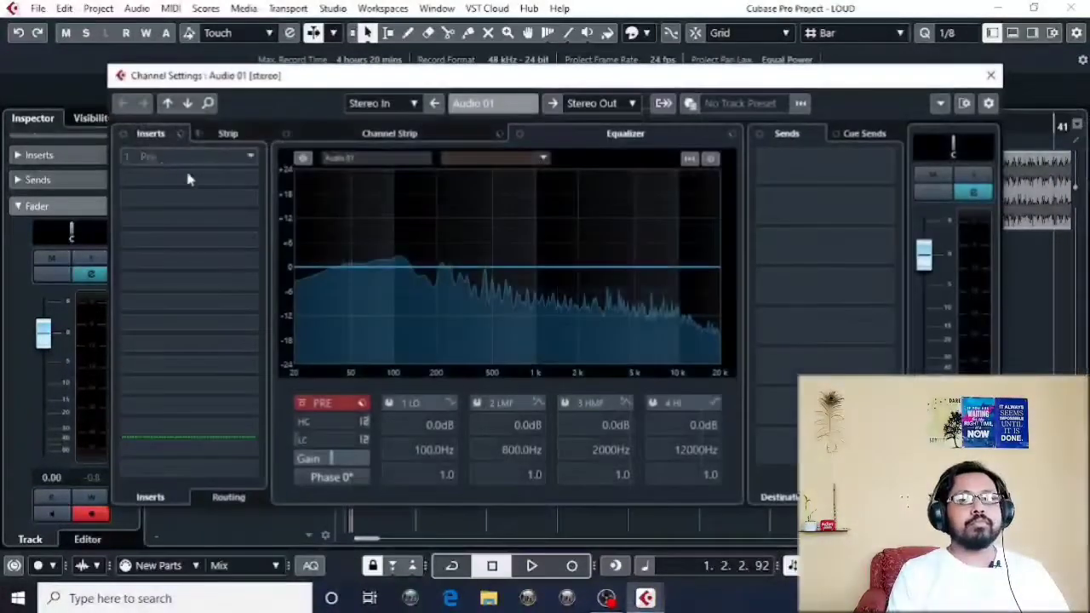
left_click(990, 74)
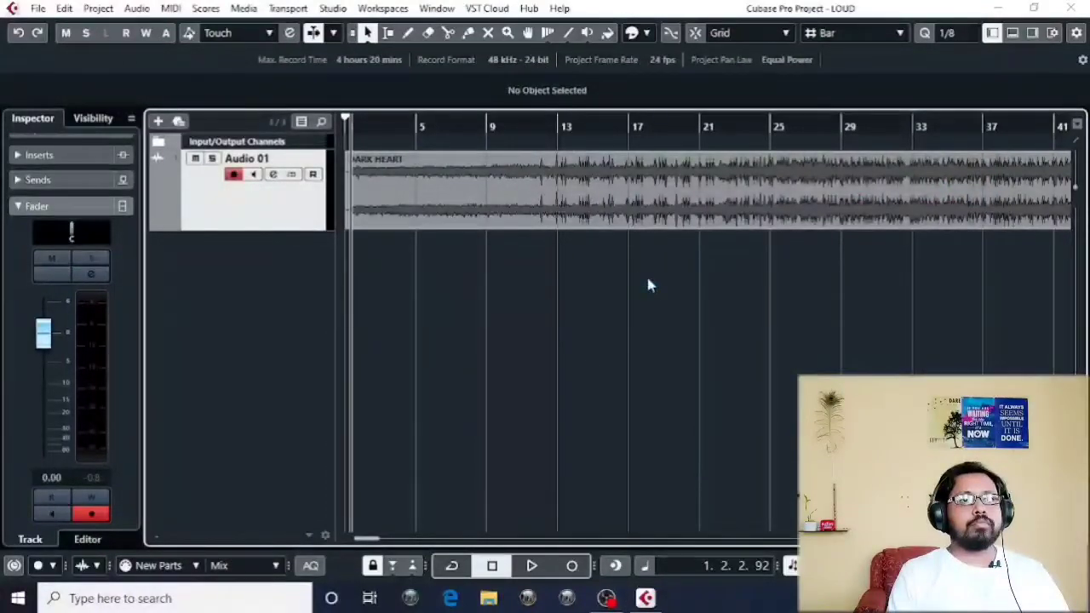
Play the DARK HEART audio from the start, enlarging its track to examine the waveform, and stop playback.
key("space")
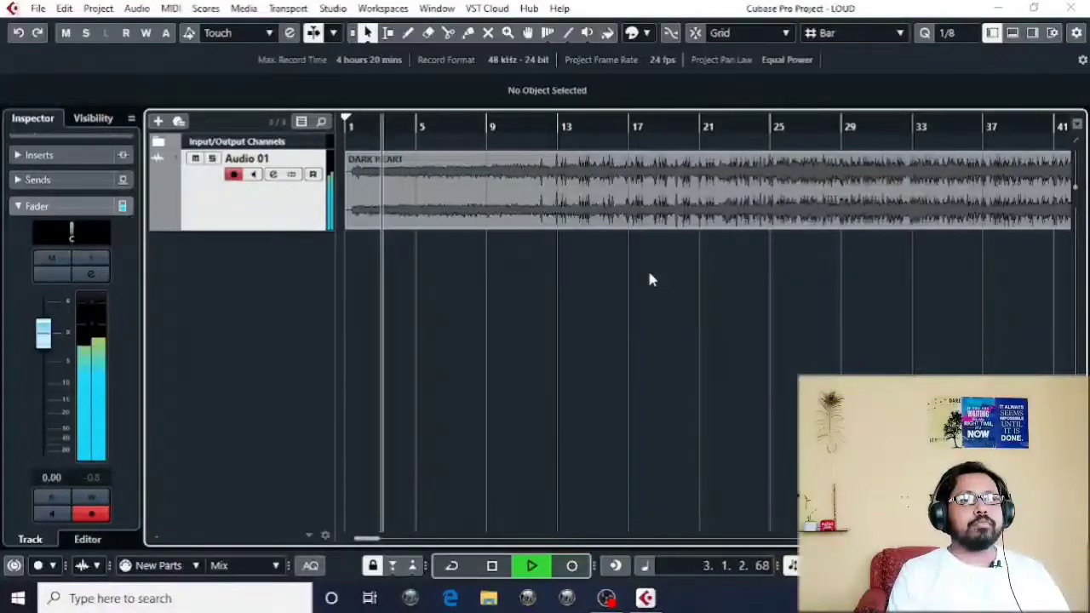
key("g")
key("g")
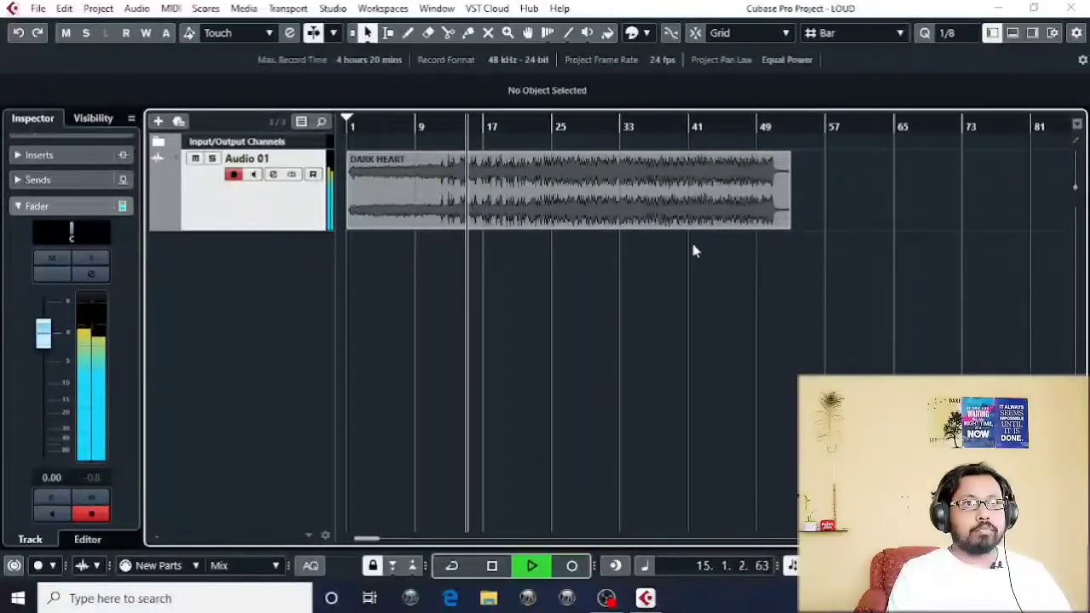
key("h")
key("h")
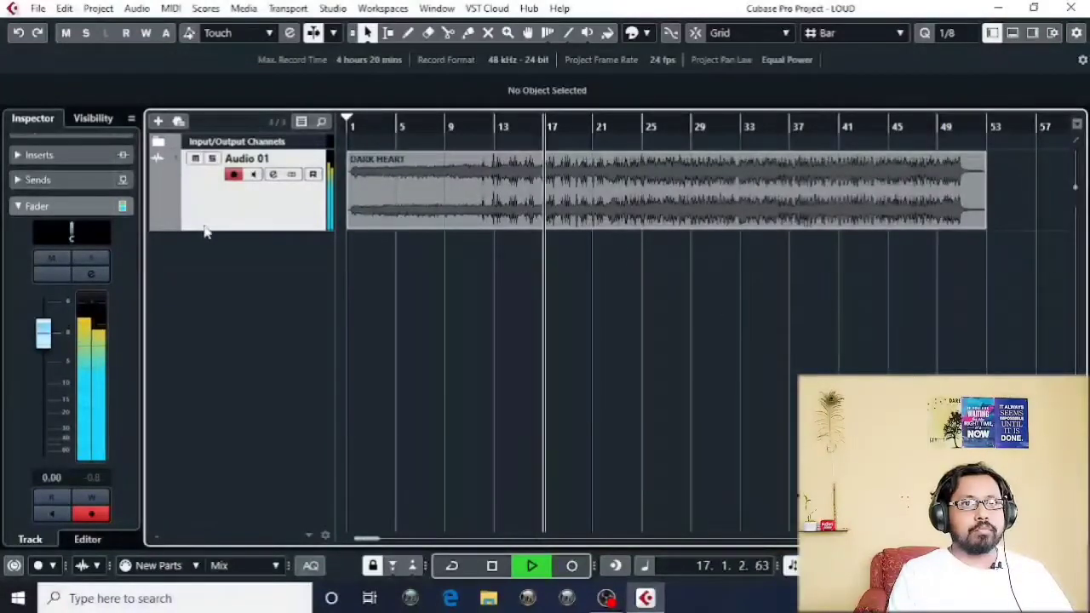
left_click_drag(204, 231, 202, 255)
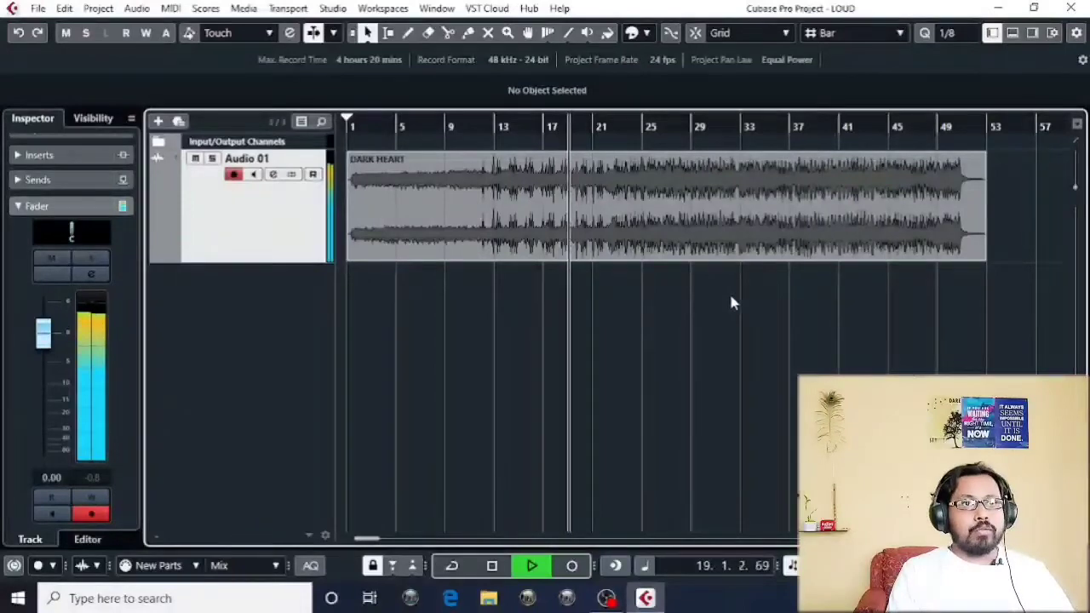
key("space")
Place the playback cursor in bar 11, just before the loud section, and reduce the Audio 01 track's height.
left_click(477, 126)
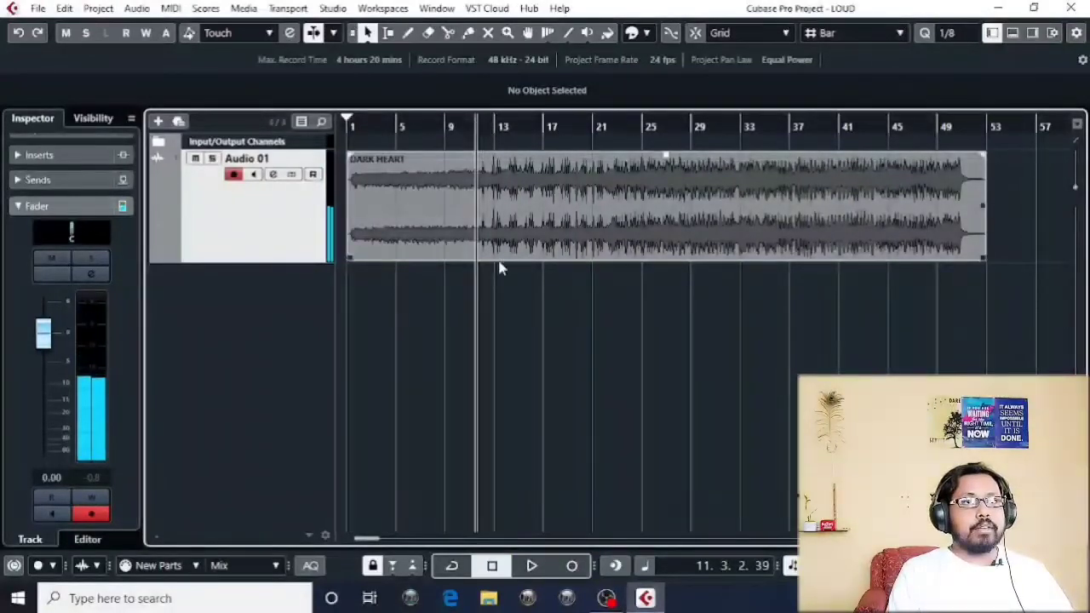
key("g")
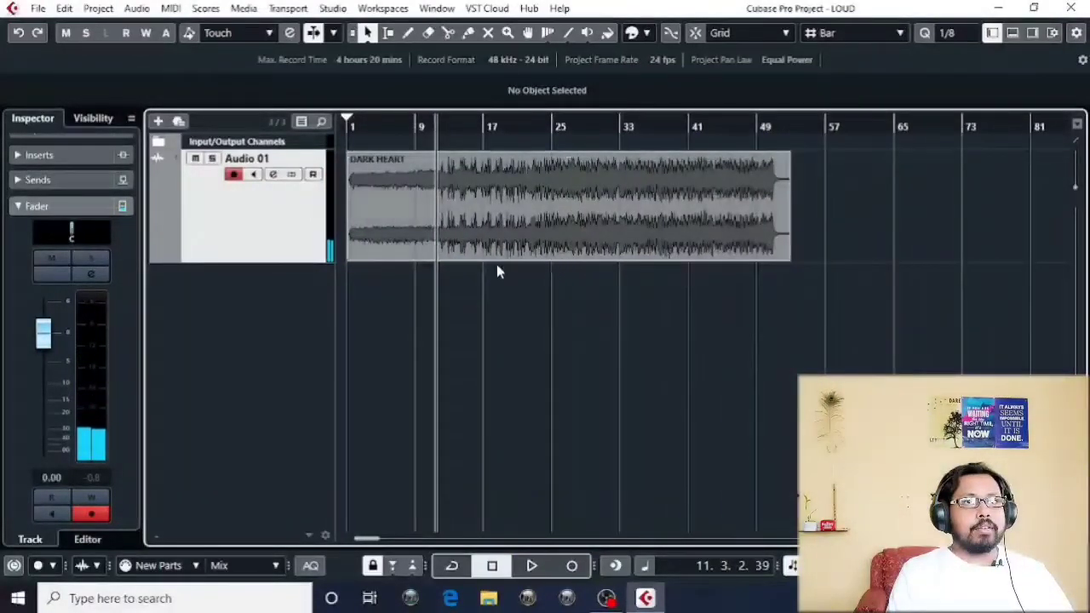
left_click_drag(278, 260, 274, 224)
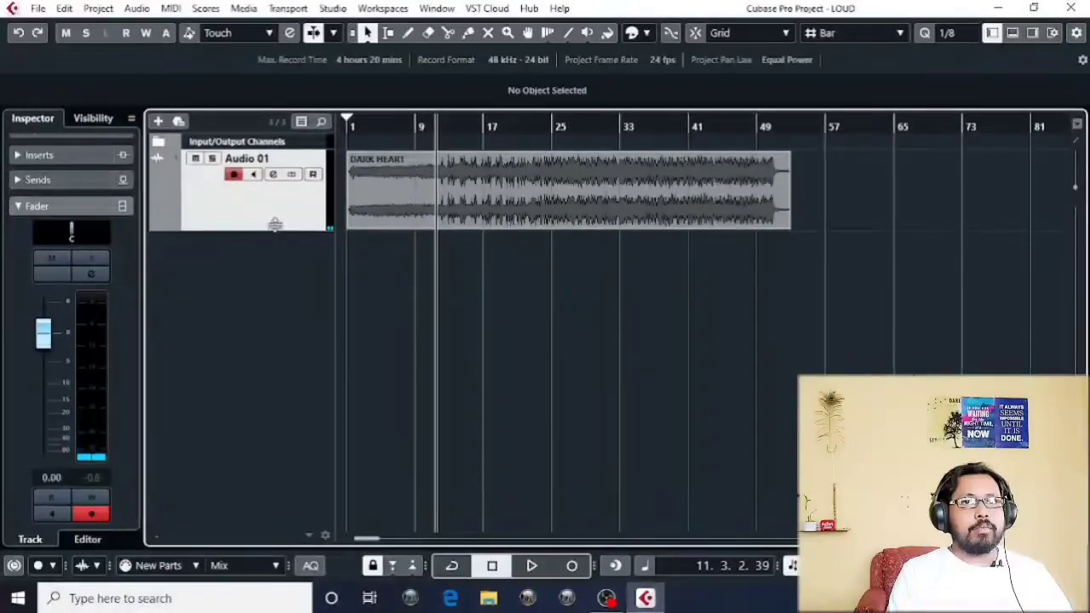
Open the channel settings of Audio 01 and reposition the window so its inserts and equalizer are in view.
left_click(273, 173)
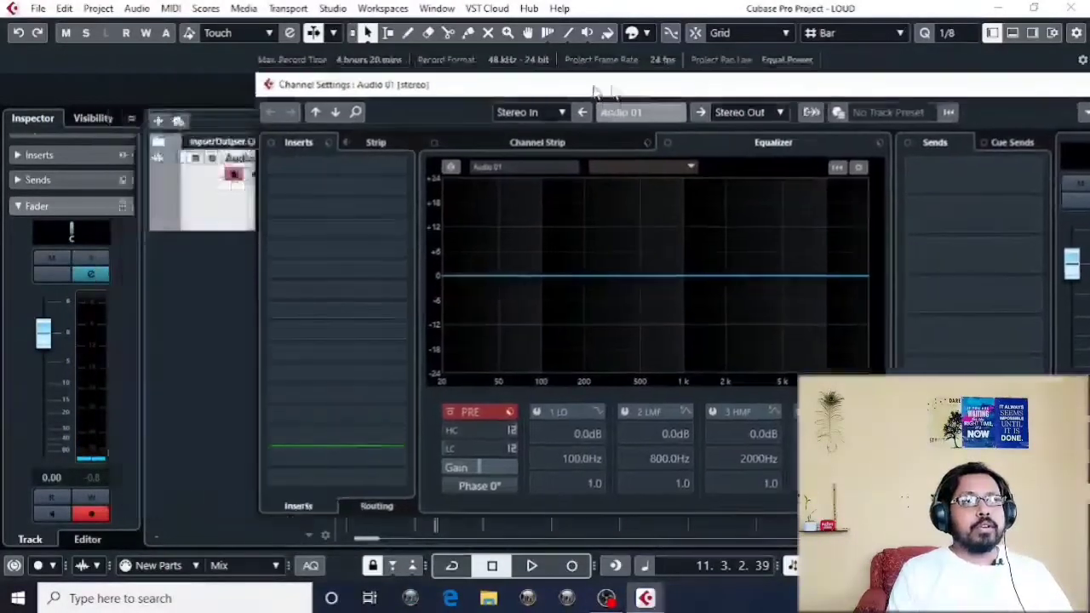
left_click_drag(594, 89, 461, 78)
left_click_drag(561, 80, 560, 64)
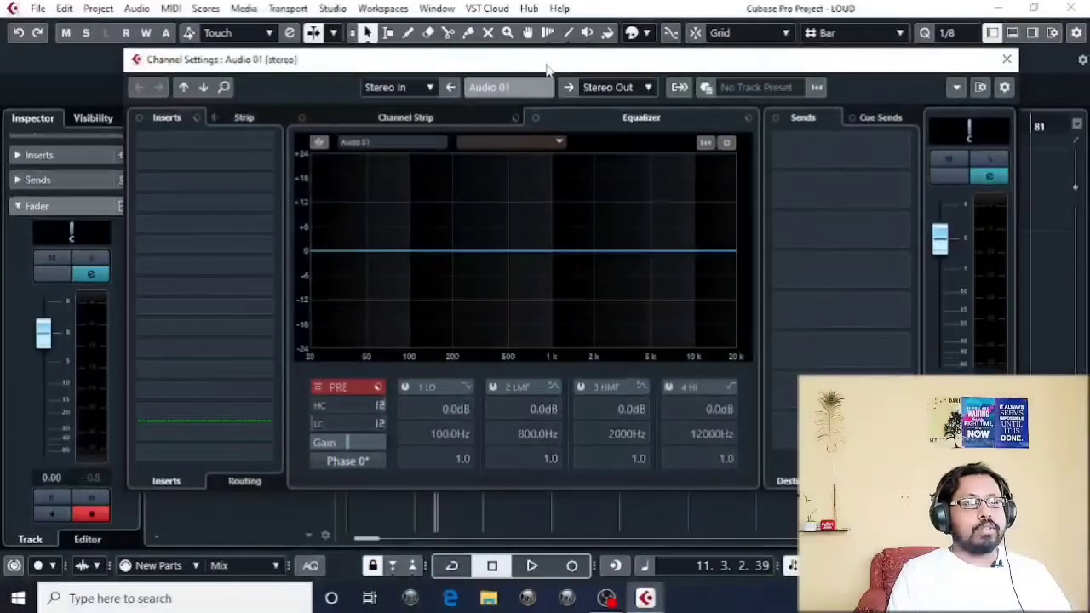
Load SSLComp Stereo from the Dynamics category into Audio 01's first insert slot and close the channel settings.
left_click(173, 137)
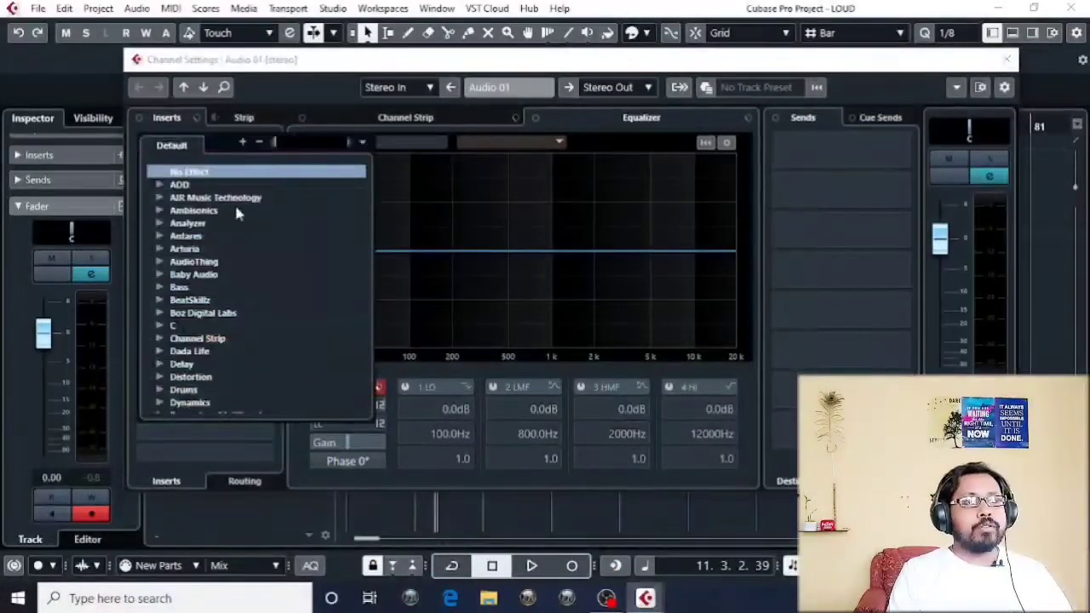
scroll(244, 310, "down", 1)
scroll(240, 334, "down", 1)
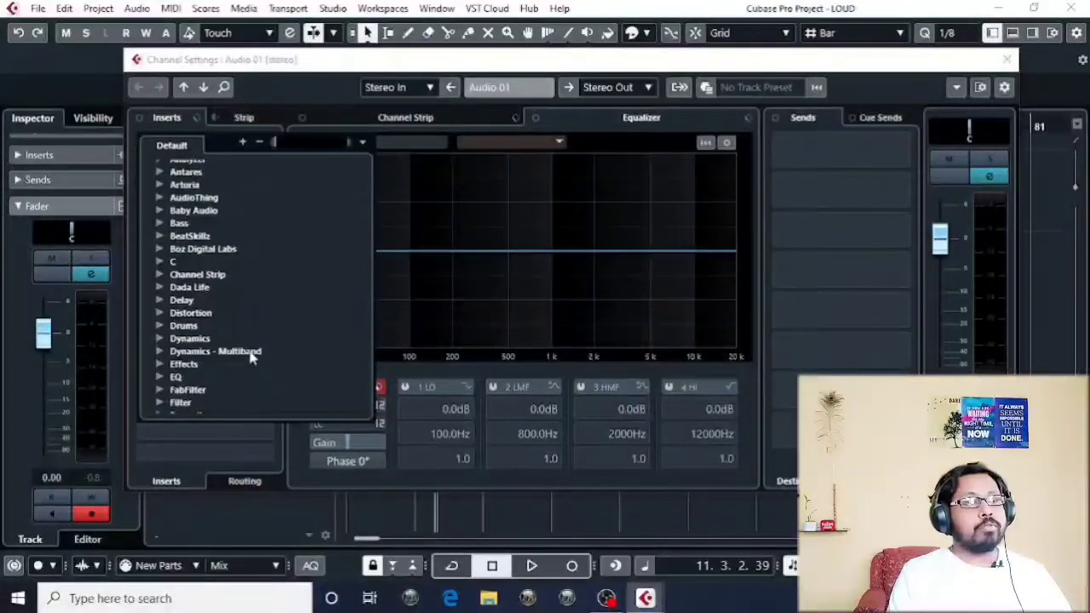
left_click(162, 337)
scroll(265, 250, "down", 4)
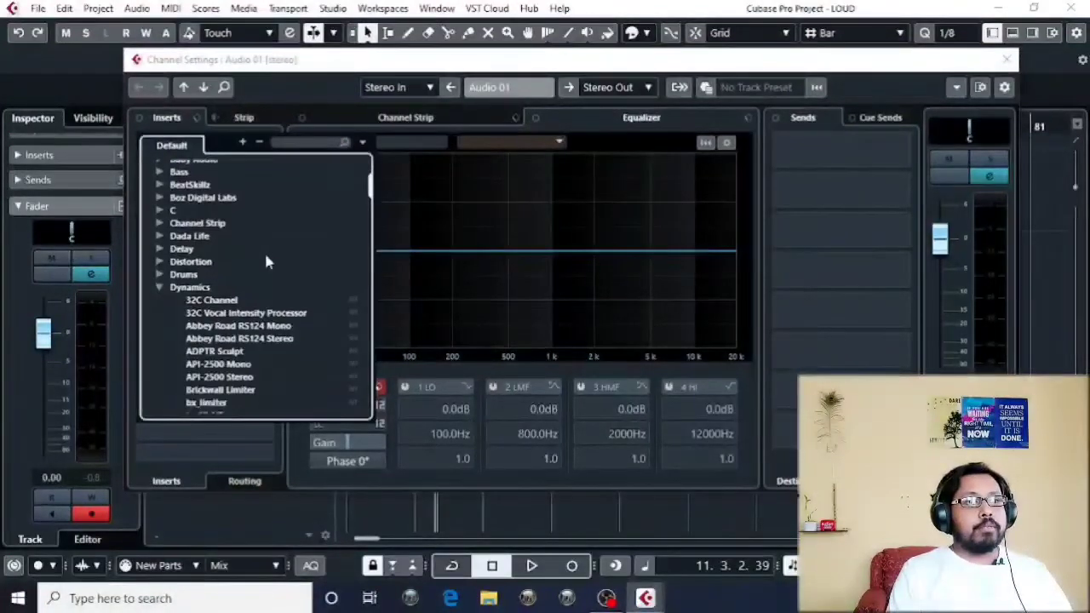
scroll(271, 319, "down", 1)
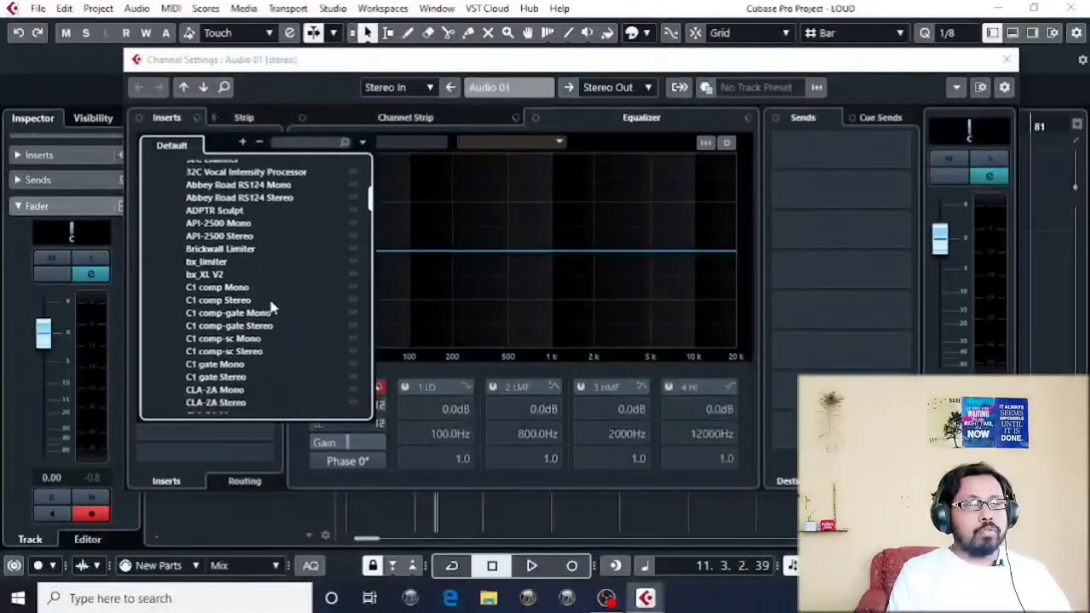
scroll(270, 298, "up", 1)
scroll(261, 286, "down", 1)
scroll(263, 296, "down", 5)
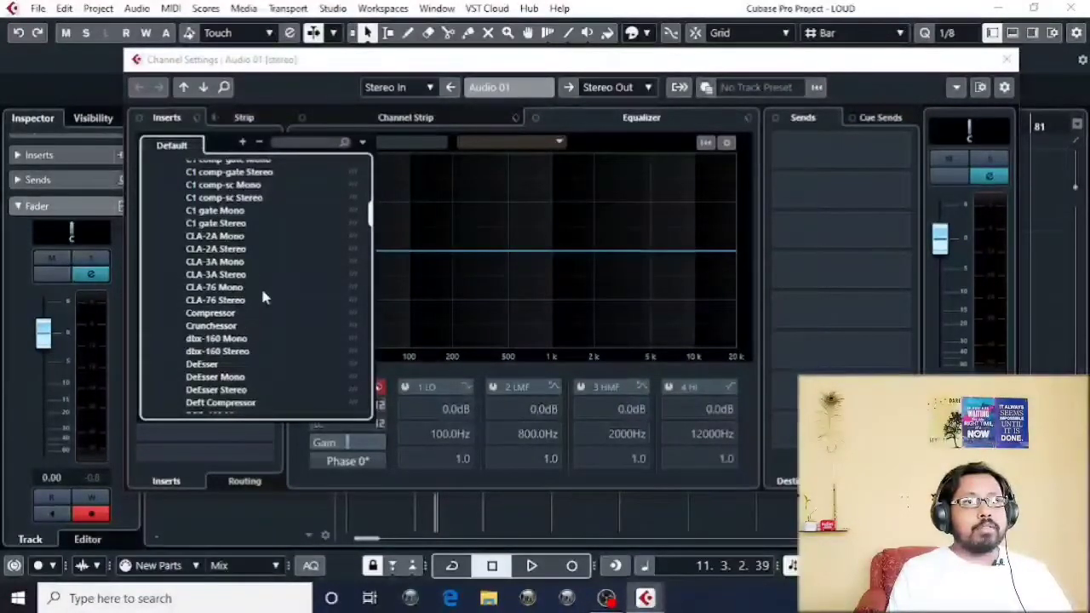
scroll(262, 296, "down", 3)
scroll(263, 296, "down", 5)
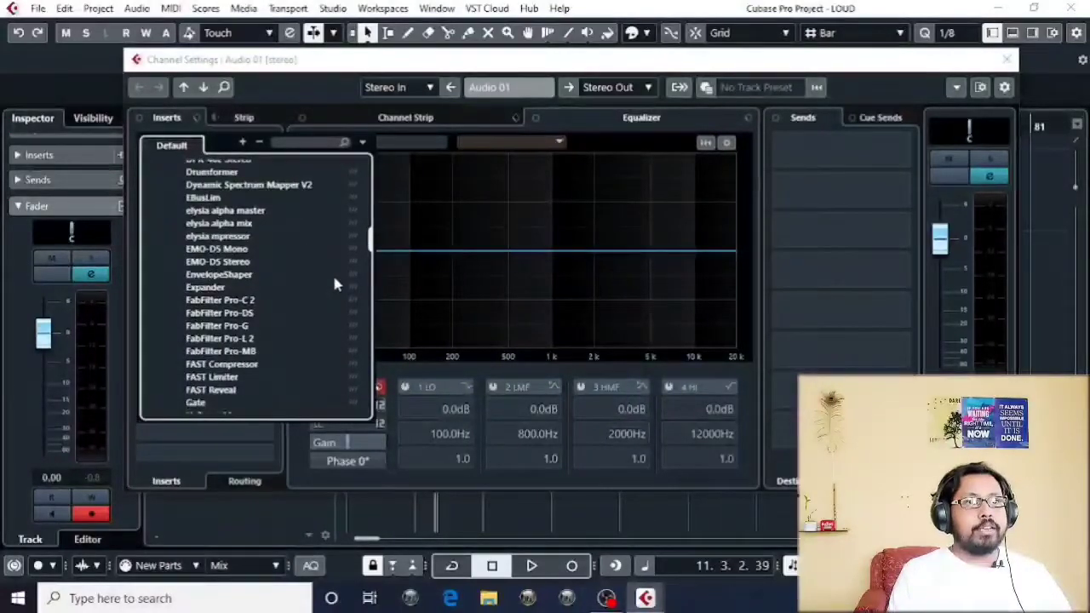
scroll(270, 297, "down", 1)
scroll(269, 281, "down", 1)
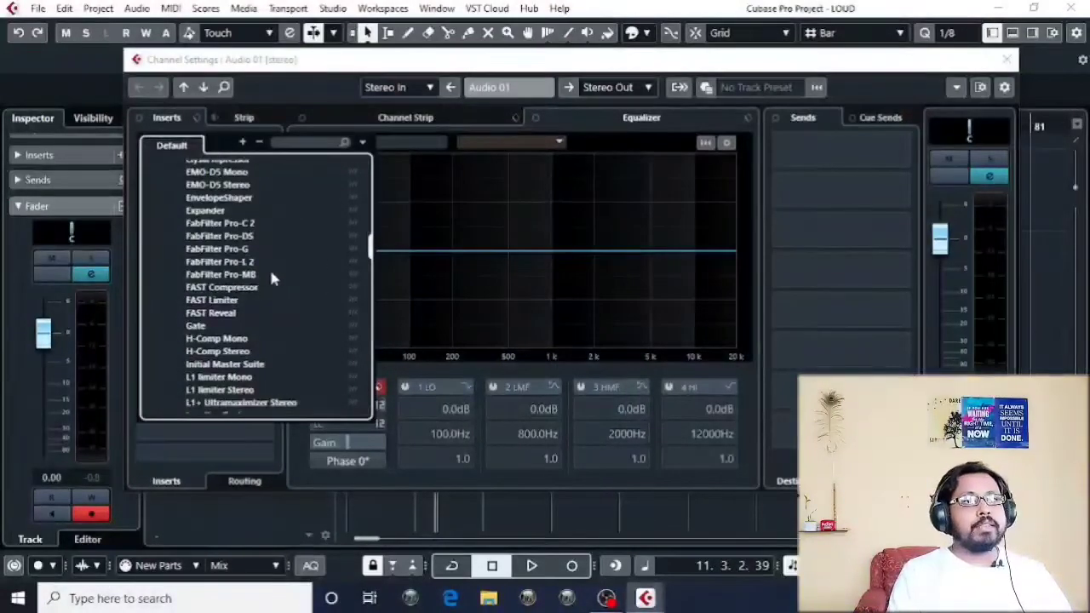
scroll(255, 281, "down", 5)
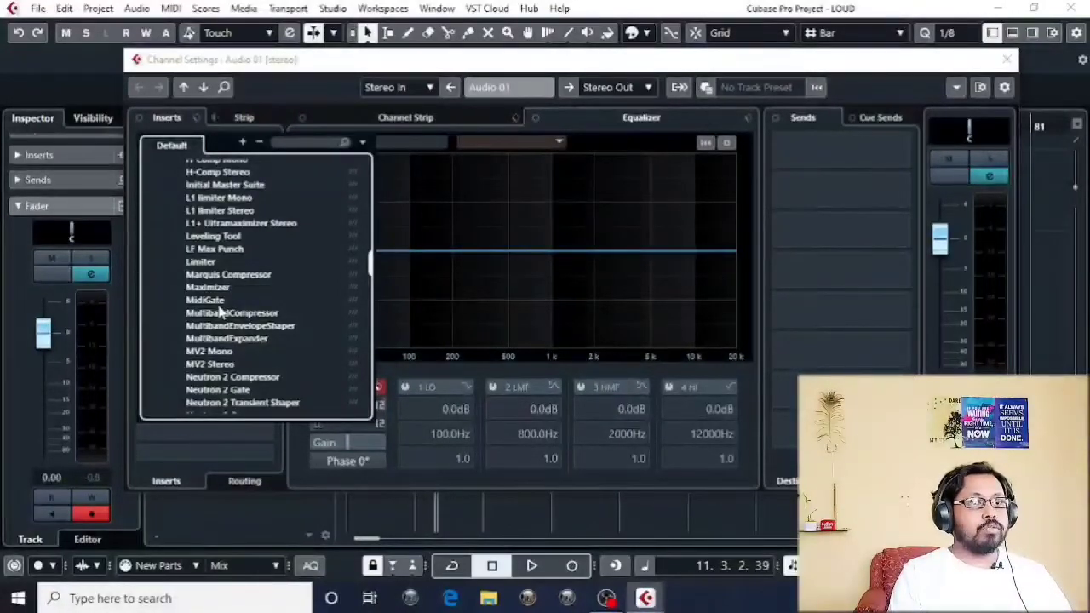
scroll(224, 312, "down", 5)
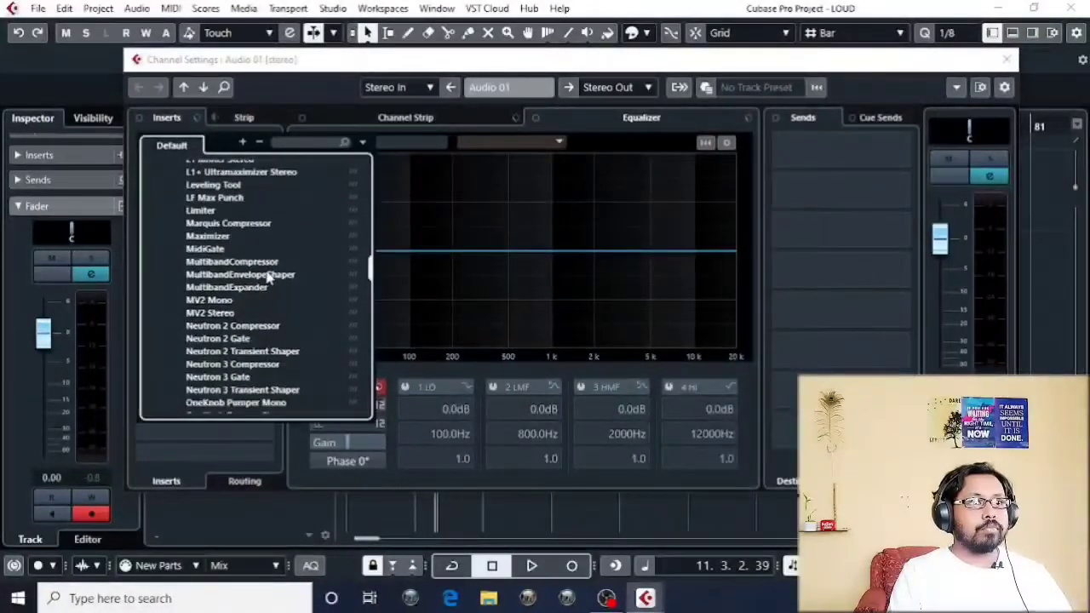
scroll(266, 276, "down", 8)
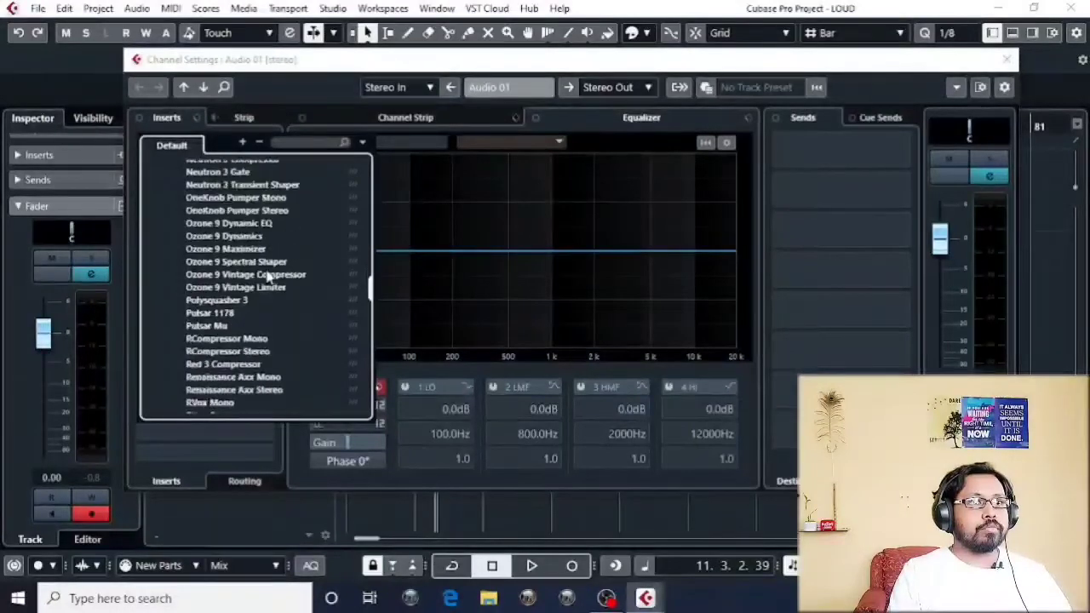
scroll(266, 277, "down", 8)
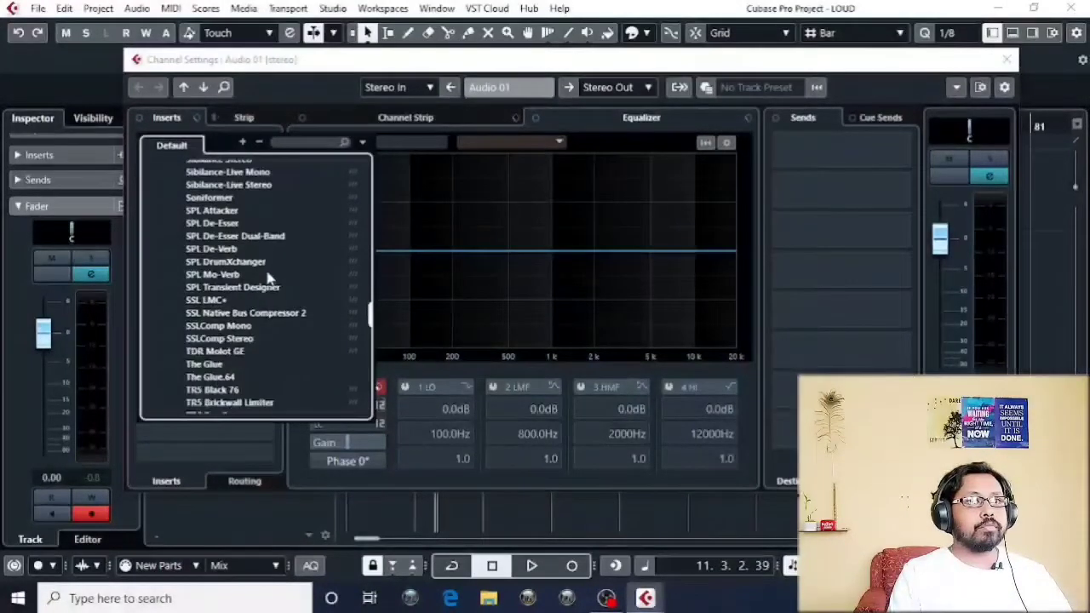
left_click(214, 338)
left_click(160, 143)
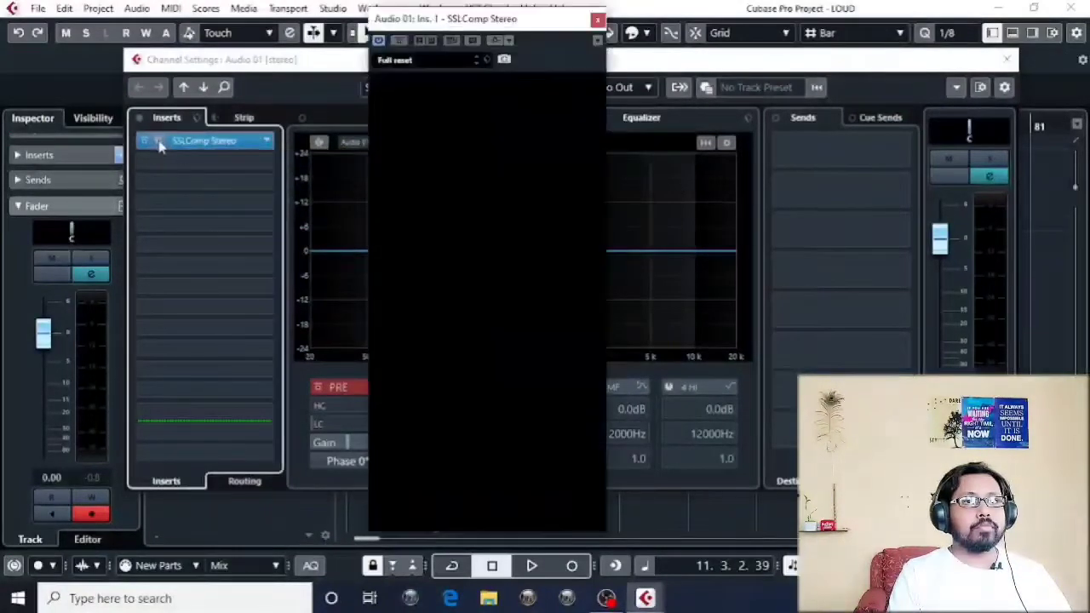
left_click(1006, 59)
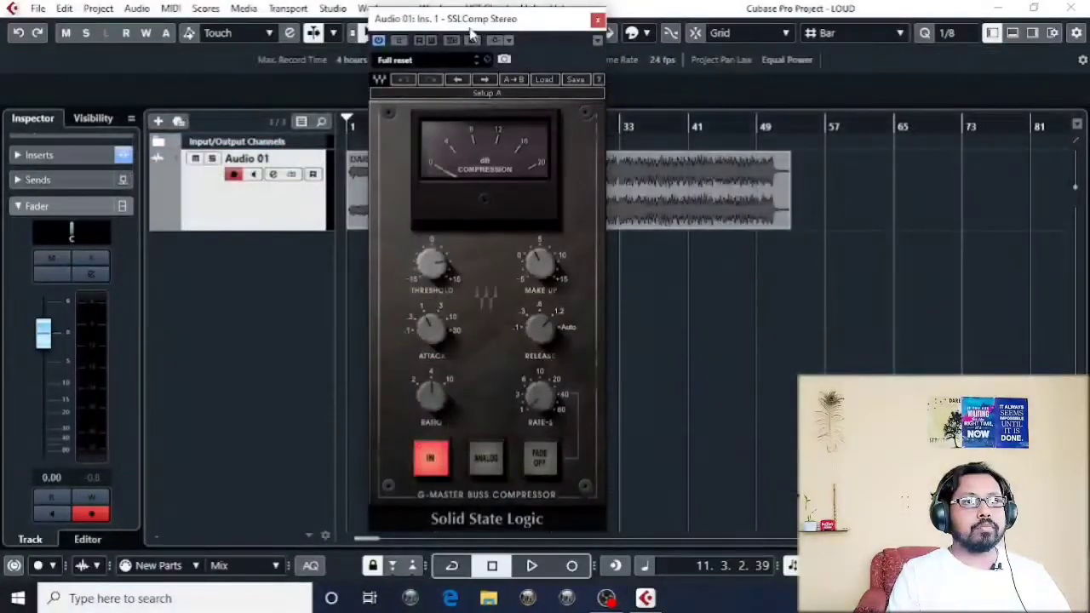
Play the audio from bar 11 and raise the SSLComp Stereo threshold so only light compression is applied.
left_click_drag(544, 17, 717, 18)
key("space")
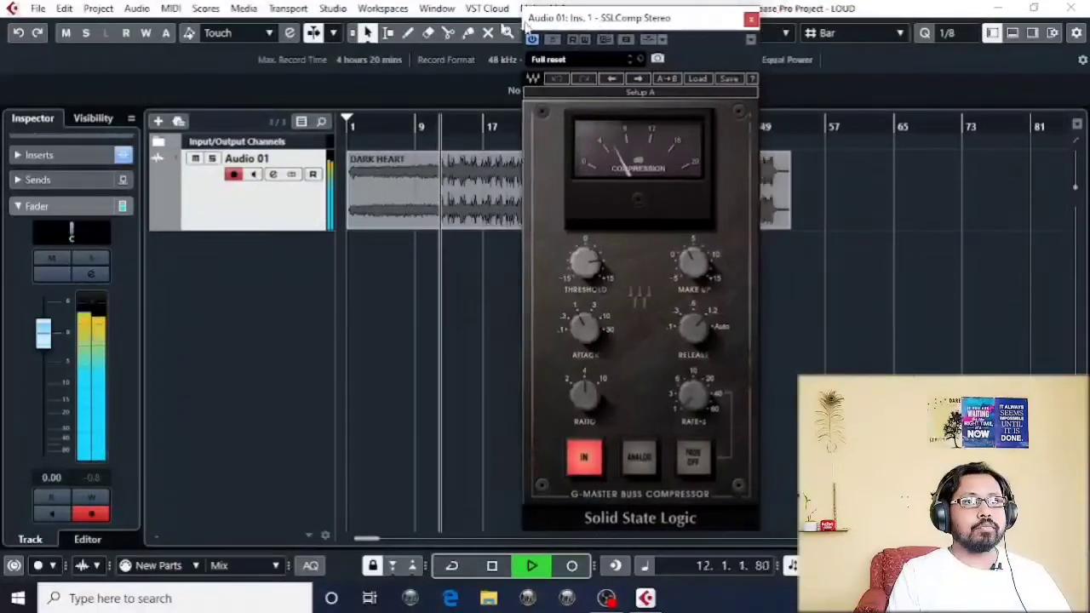
left_click_drag(625, 17, 455, 17)
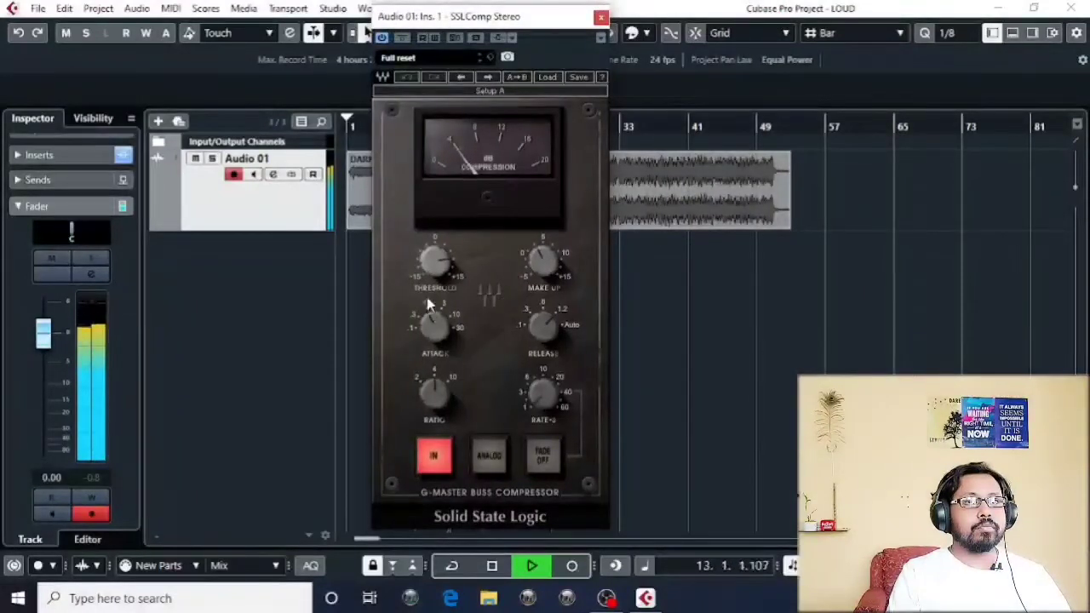
left_click_drag(438, 265, 440, 258)
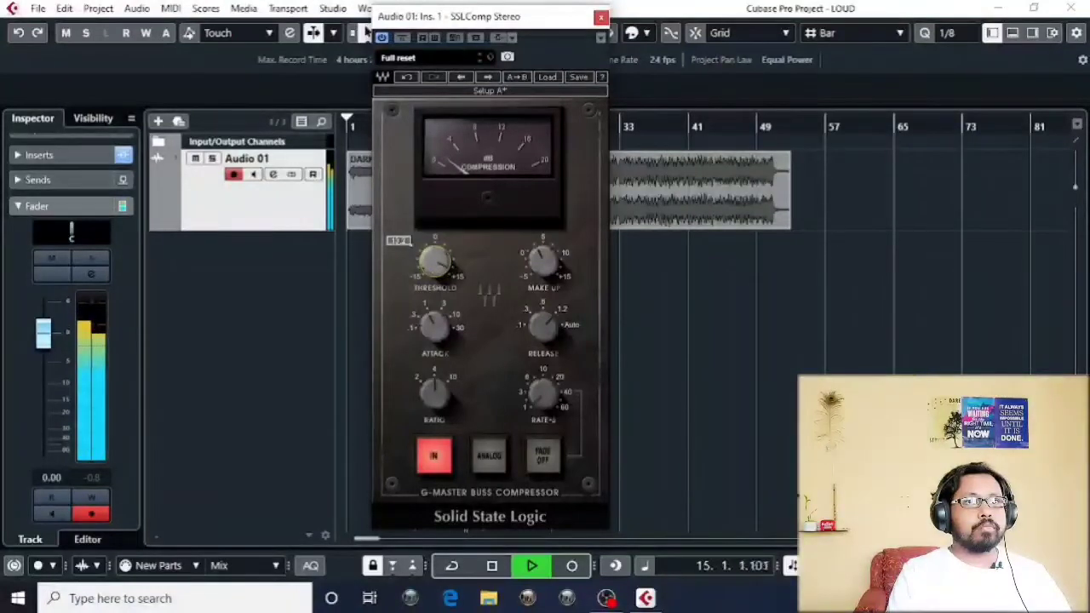
left_click_drag(436, 265, 437, 264)
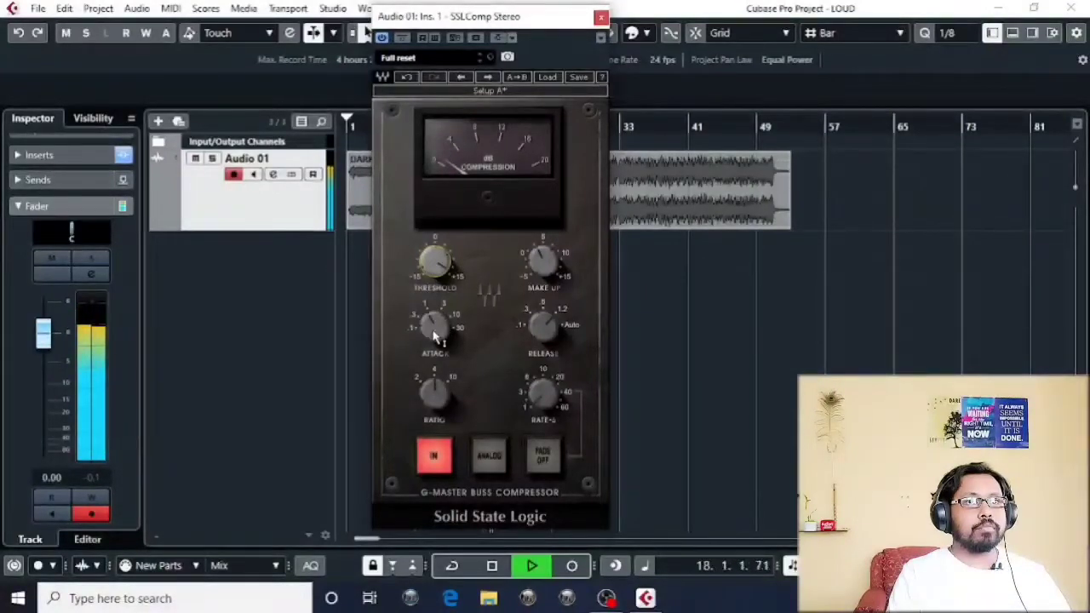
Set the compressor's attack to 3 and release to Auto, fine-tuning the threshold and keeping the ratio at 4.
left_click_drag(434, 330, 435, 323)
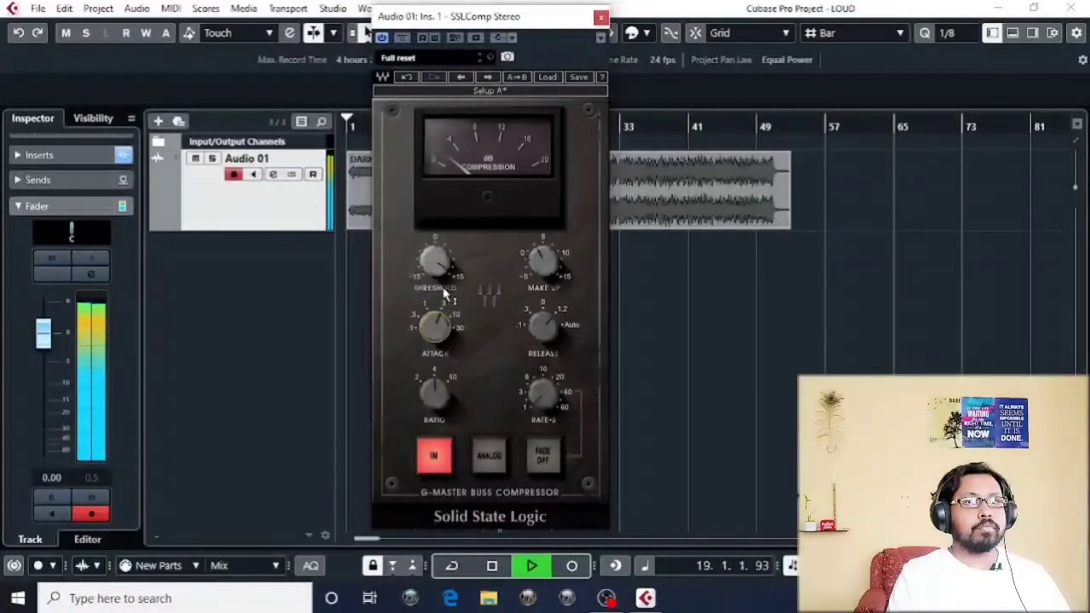
left_click_drag(429, 272, 431, 269)
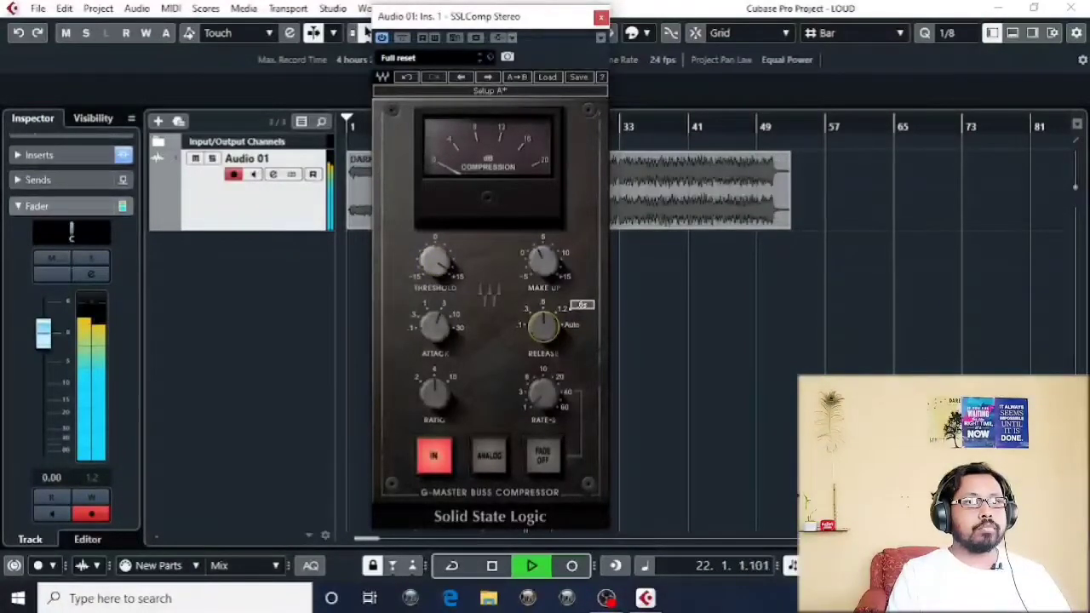
left_click_drag(534, 327, 534, 324)
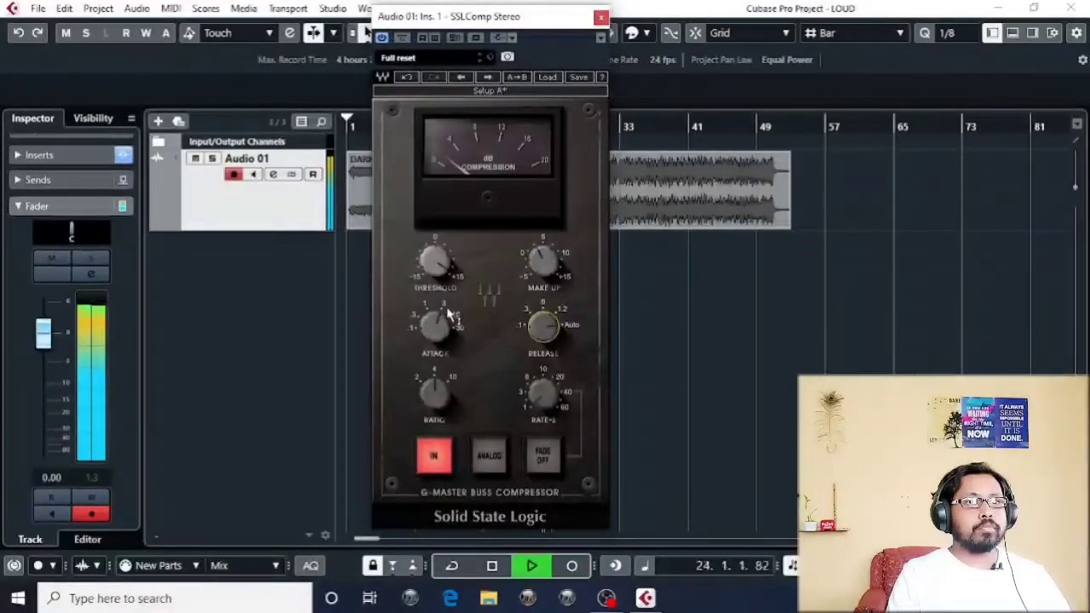
left_click_drag(432, 269, 433, 267)
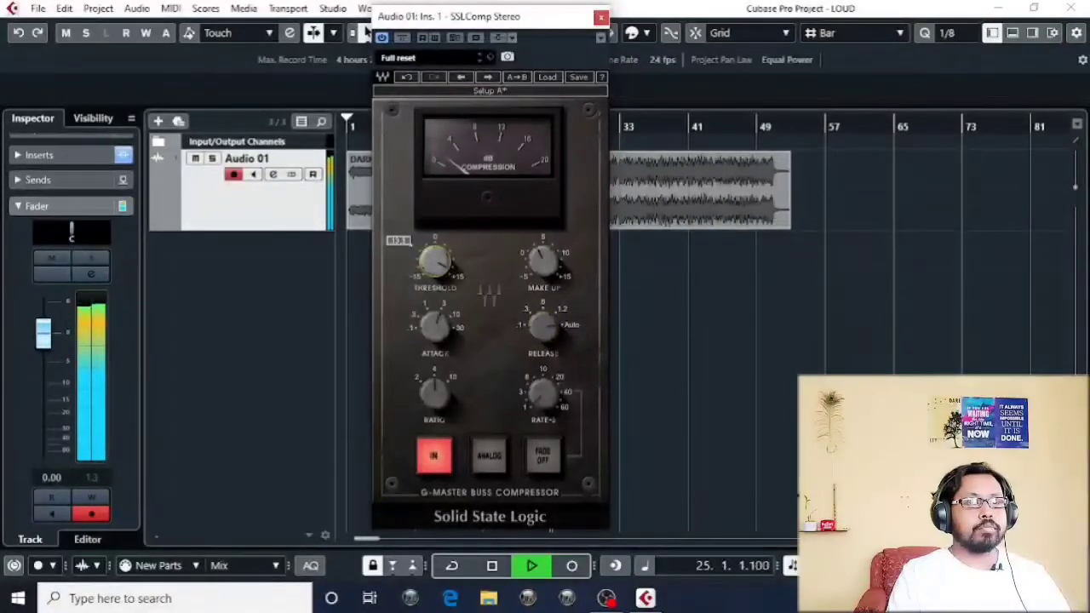
left_click_drag(444, 395, 436, 388)
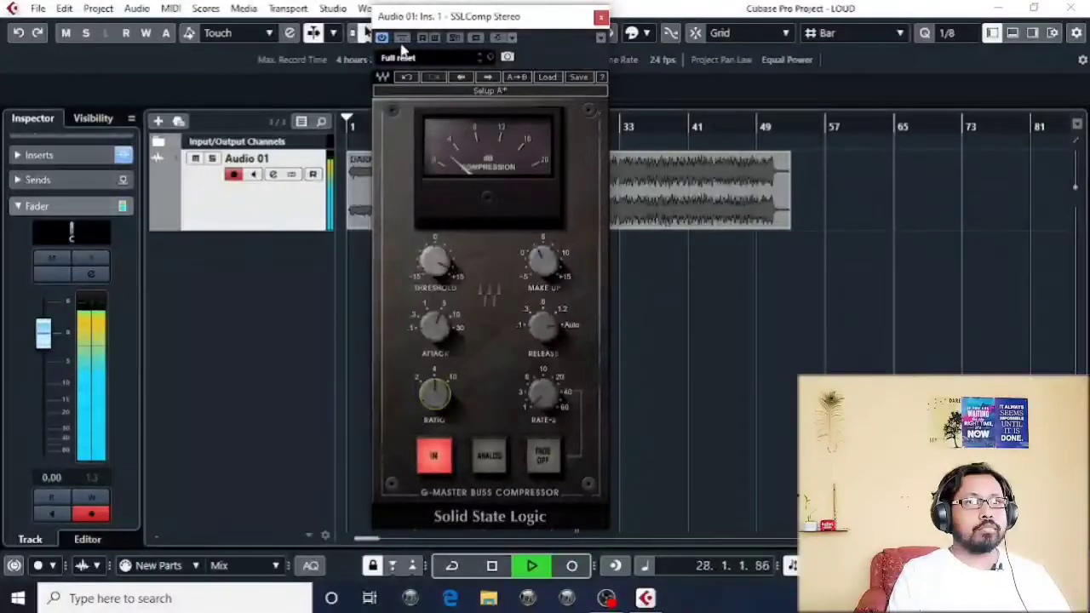
Bypass the SSLComp Stereo insert to compare the compressed sound with the unprocessed audio.
left_click(402, 39)
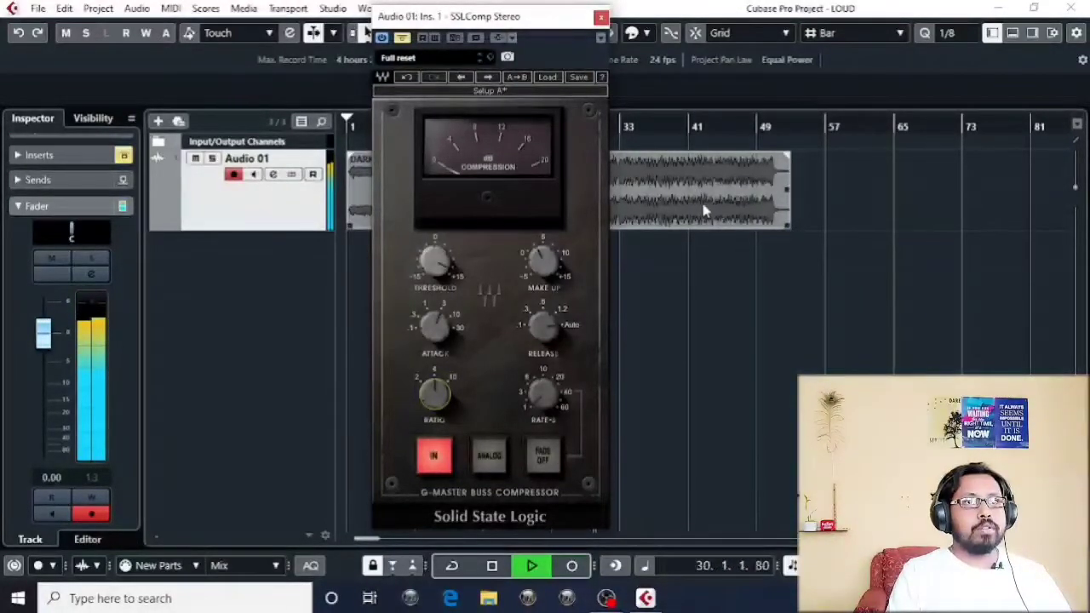
Toggle the SSLComp Stereo bypass, move its window off the waveform, and replay the track from bar 11 with the compressor bypassed.
left_click(405, 41)
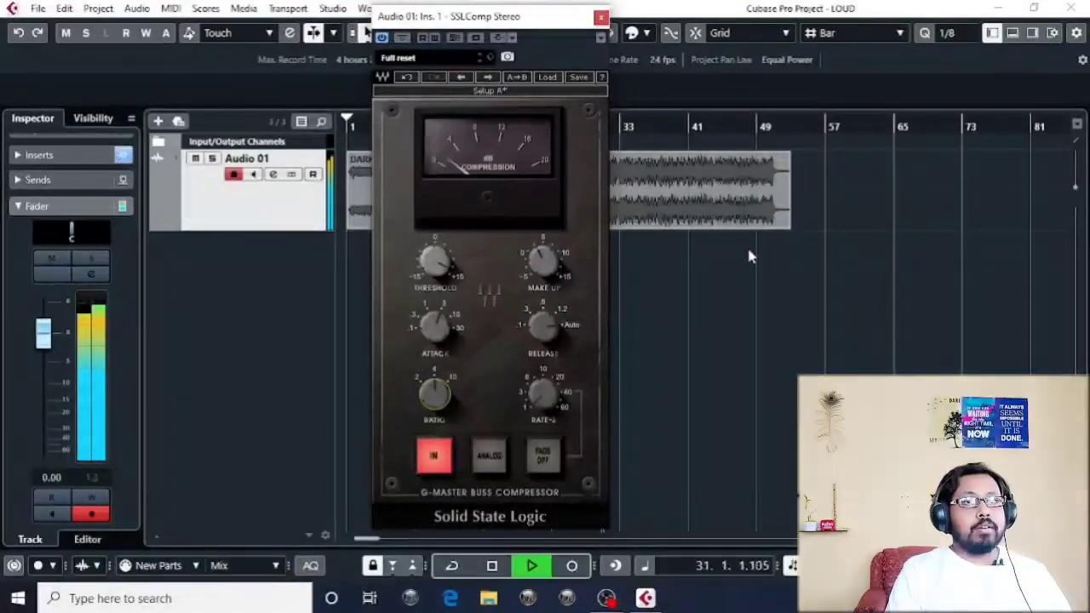
key("space")
left_click_drag(443, 21, 474, 23)
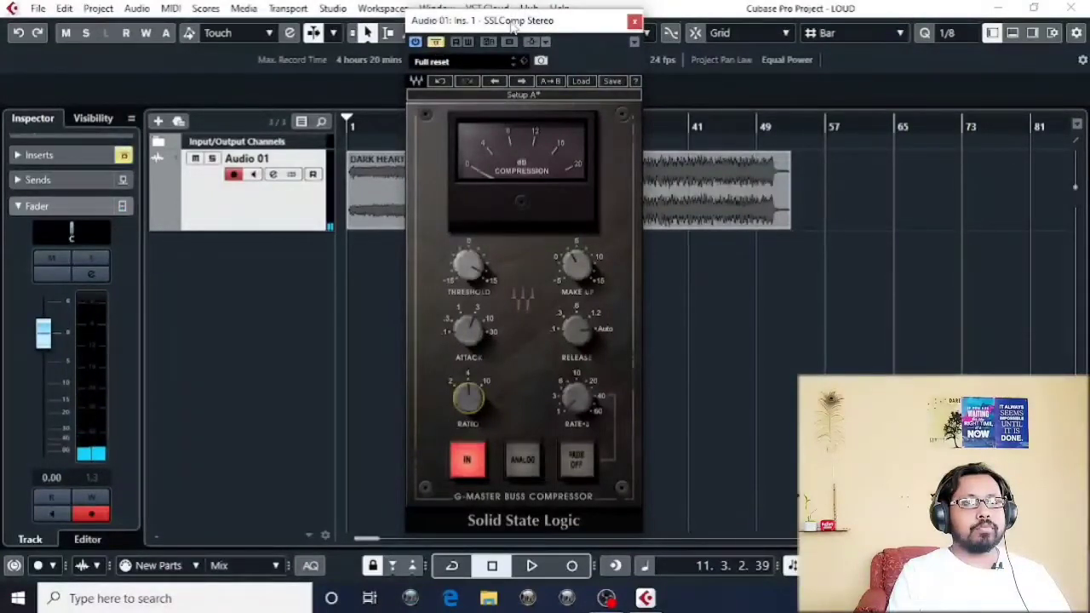
left_click_drag(511, 26, 521, 24)
key("space")
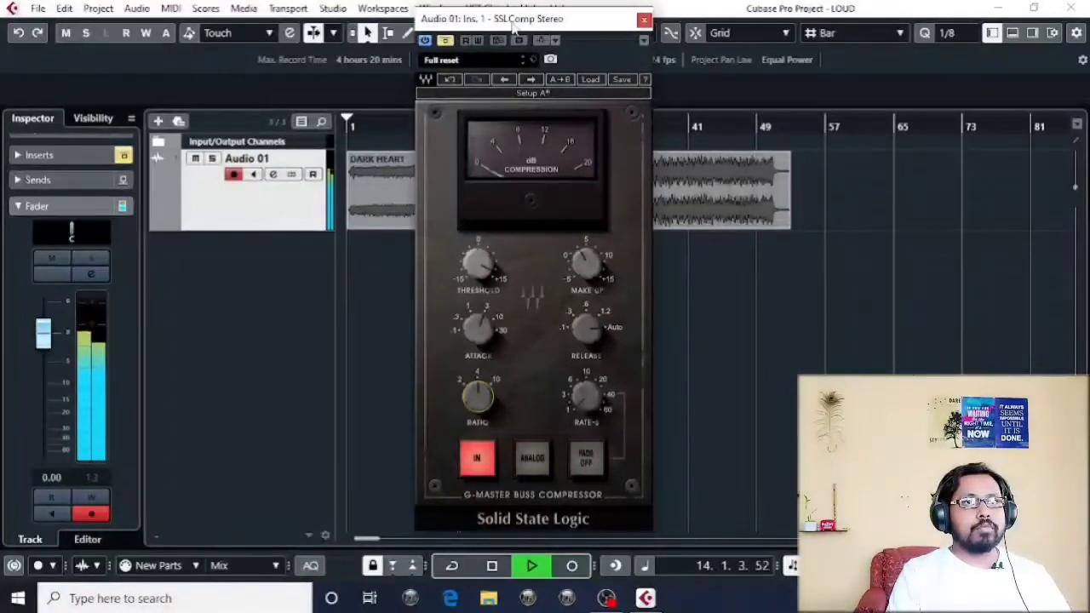
left_click_drag(512, 24, 572, 26)
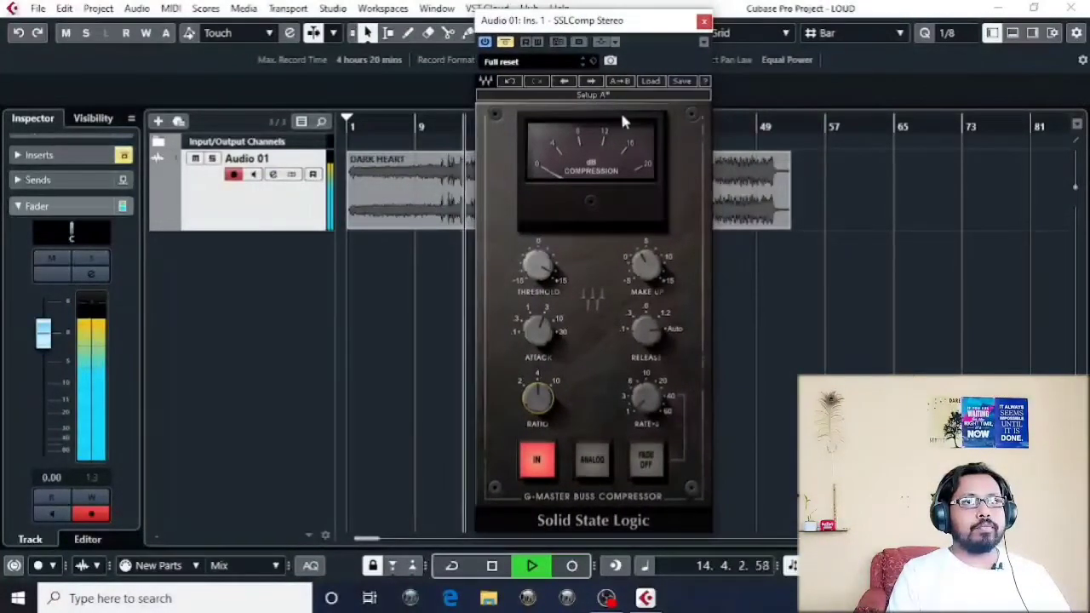
key("space")
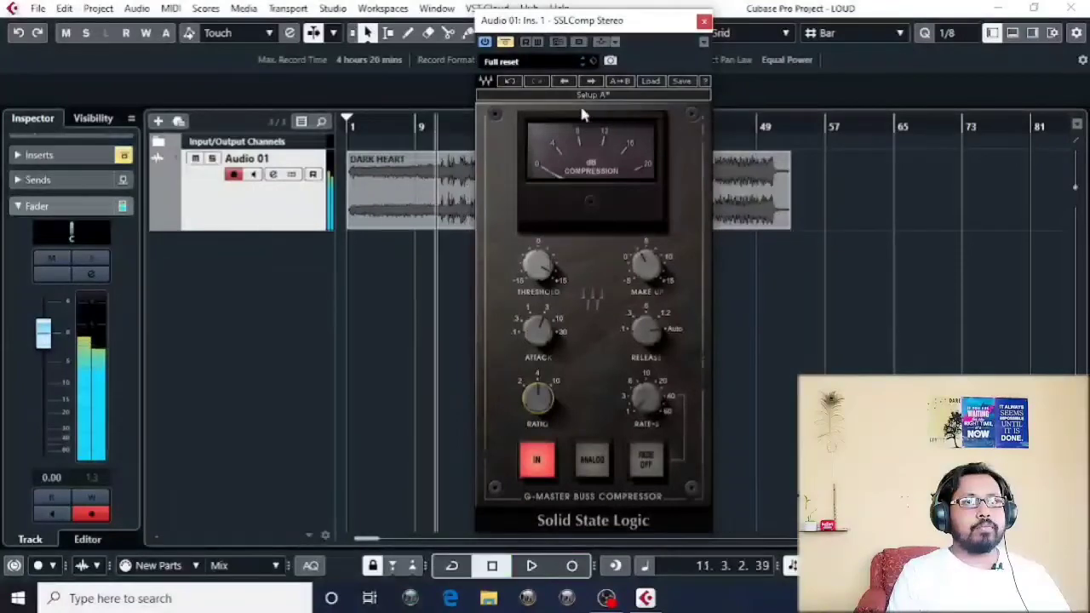
Turn off the SSLComp Stereo bypass, replay the passage from bar 11 with compression, and close the plug-in window.
left_click(506, 44)
key("space")
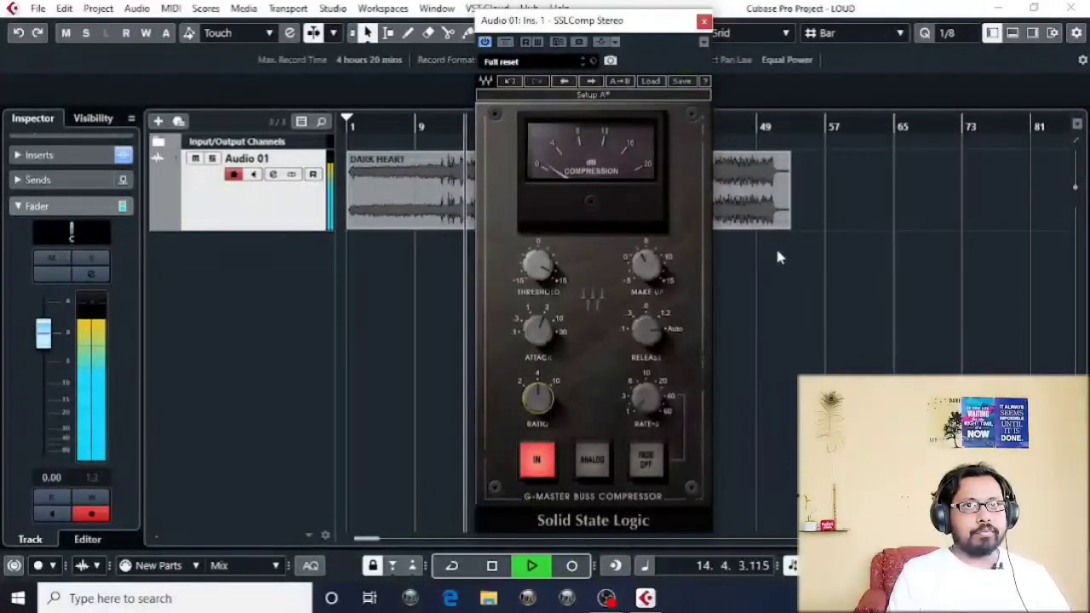
key("space")
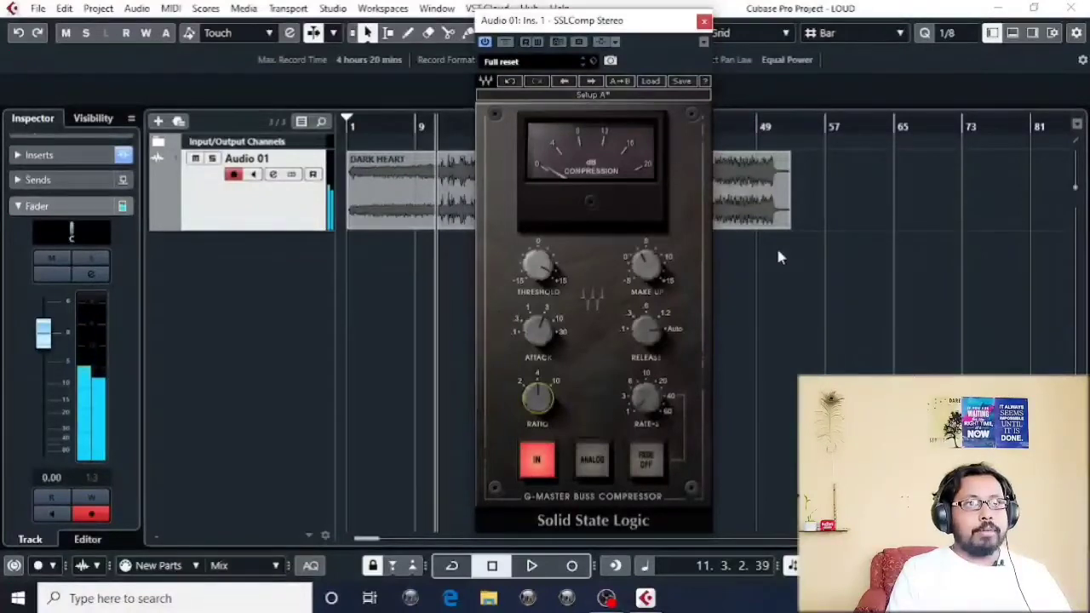
left_click(703, 21)
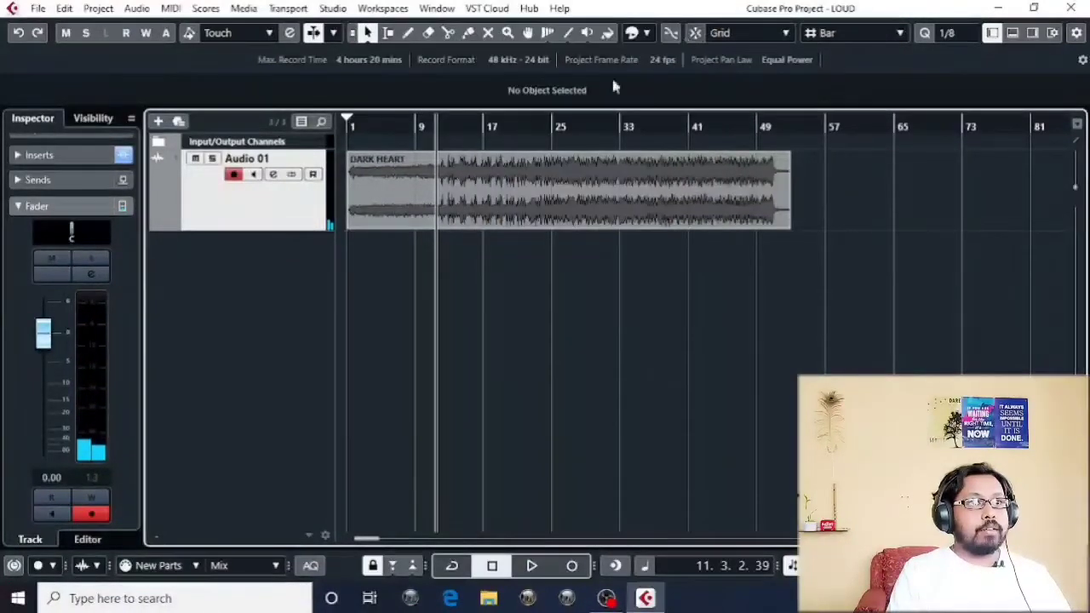
Load SSLEQ Stereo from the EQ category into Audio 01's second insert slot and close the channel settings.
left_click(273, 174)
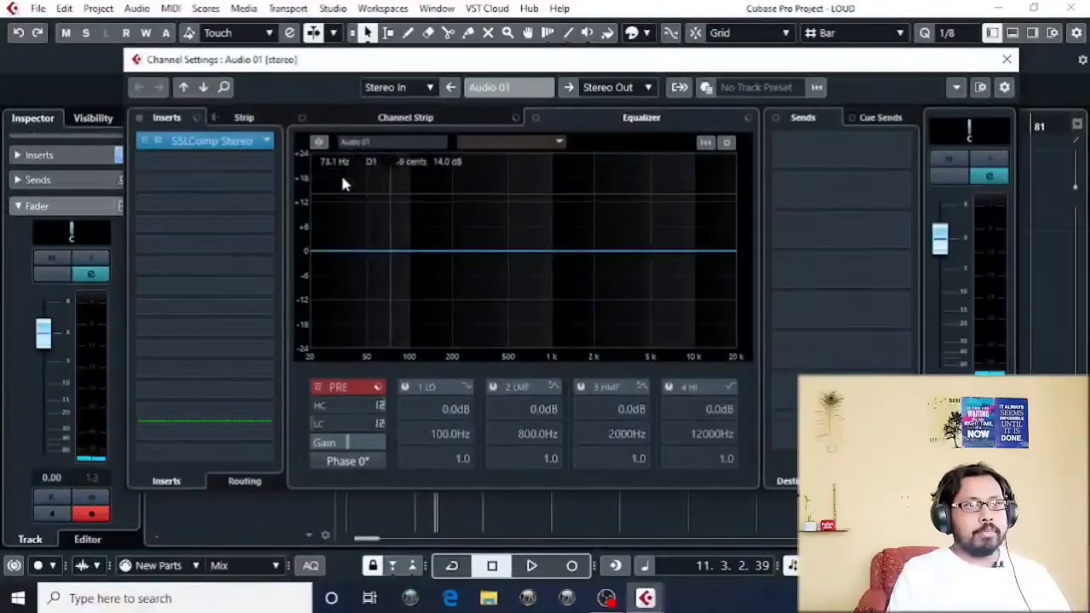
left_click(174, 156)
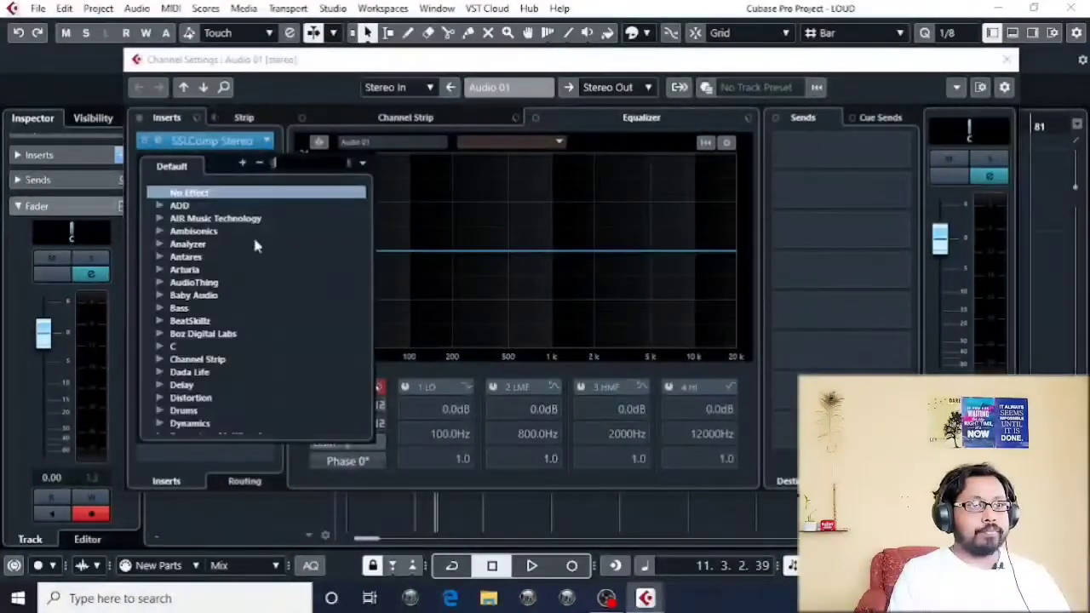
scroll(239, 255, "down", 3)
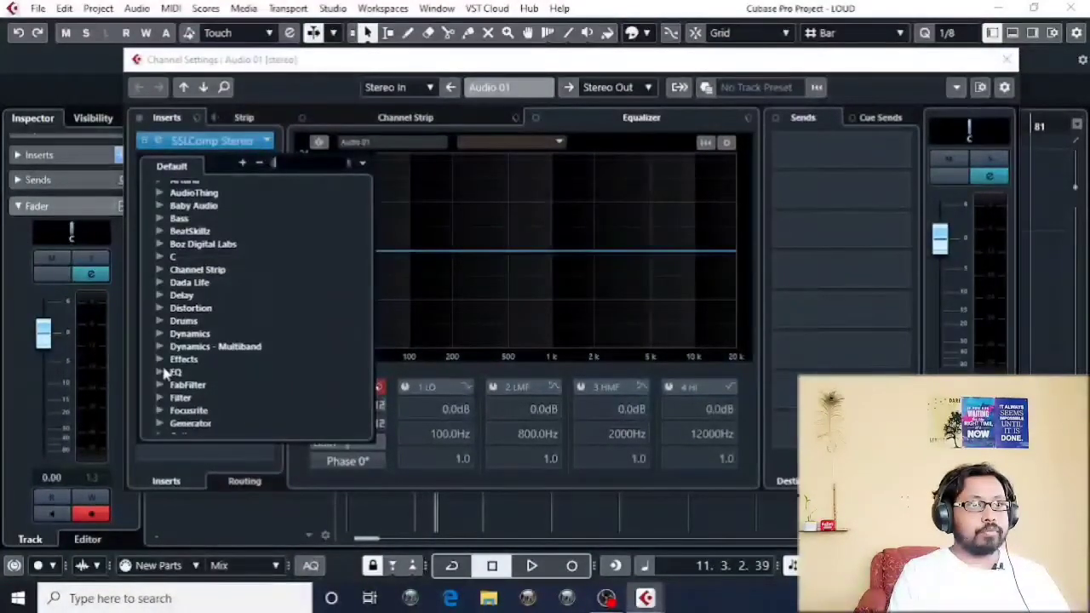
left_click(160, 372)
scroll(280, 311, "down", 6)
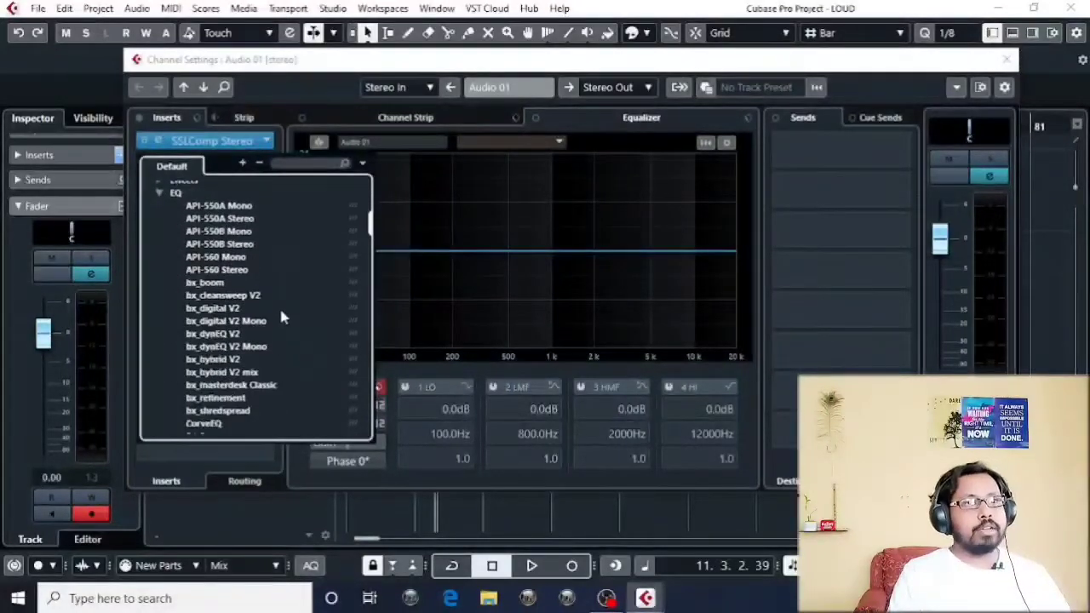
scroll(282, 318, "down", 3)
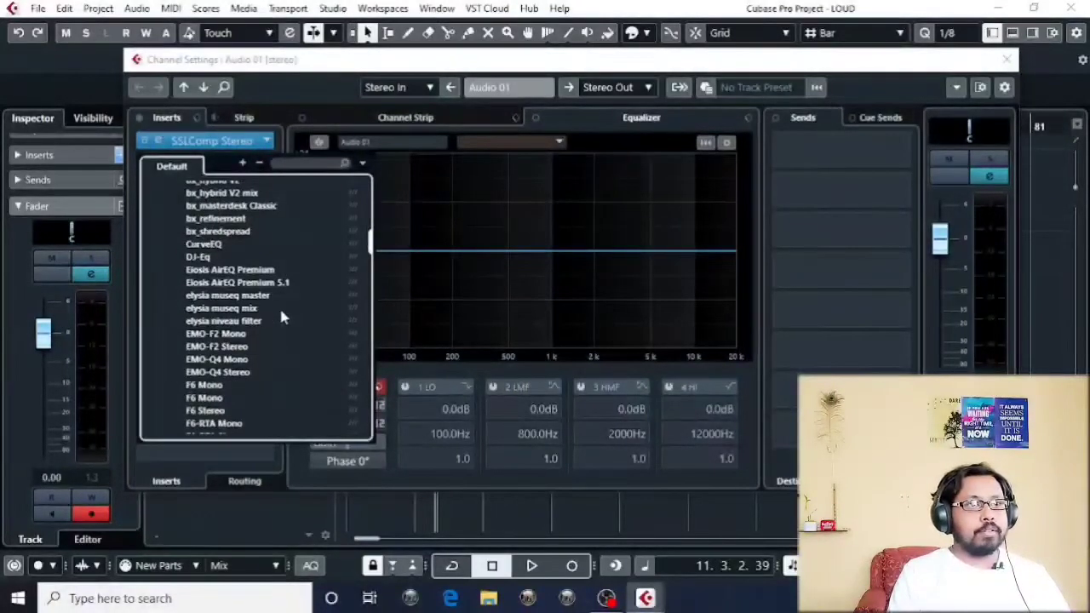
scroll(283, 318, "down", 2)
scroll(282, 317, "down", 2)
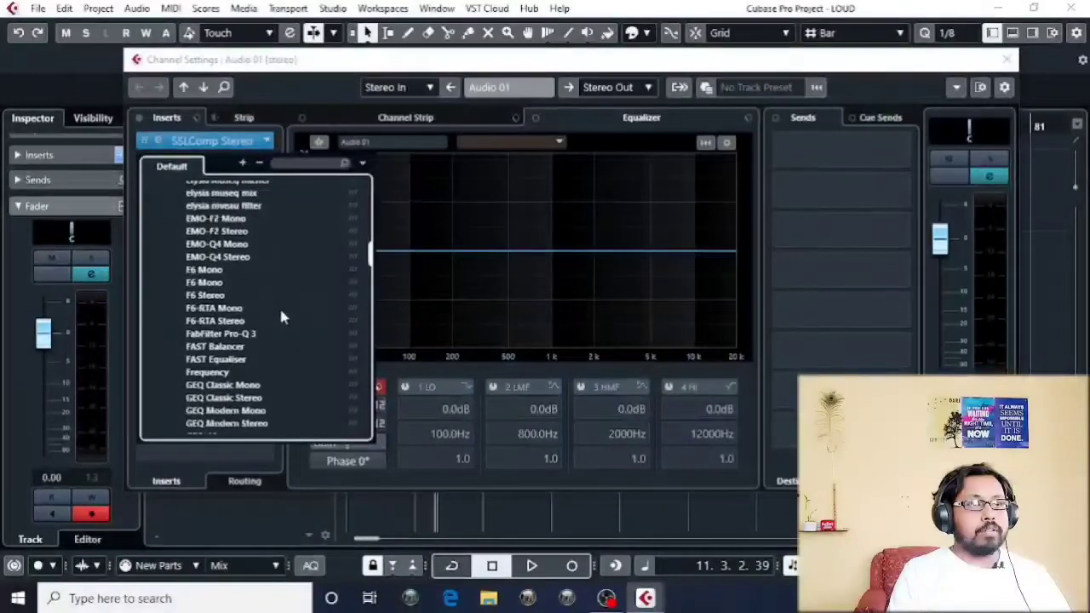
scroll(281, 317, "down", 4)
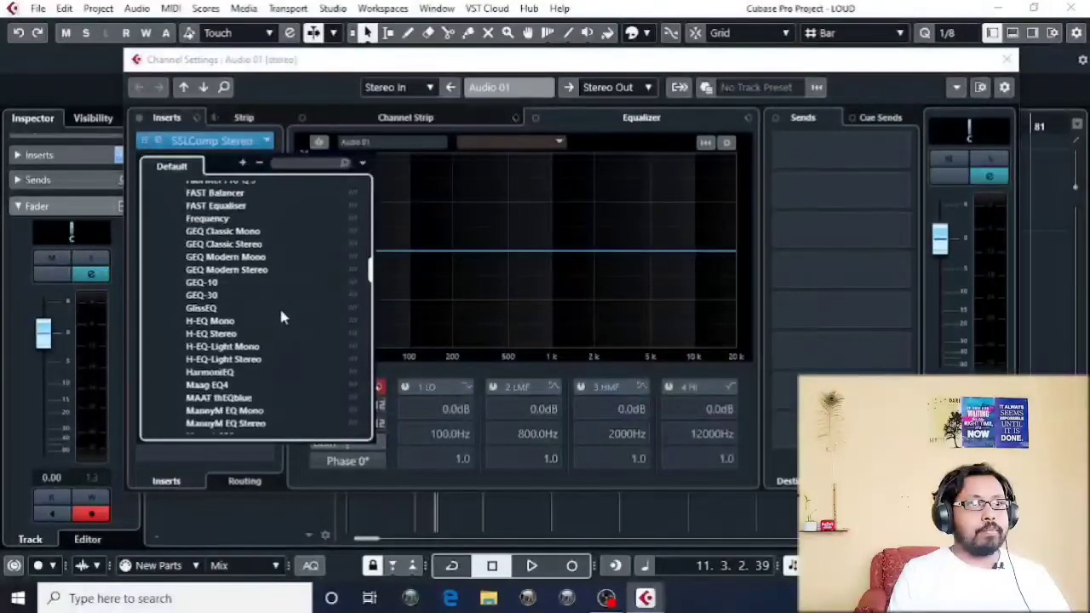
scroll(226, 353, "down", 1)
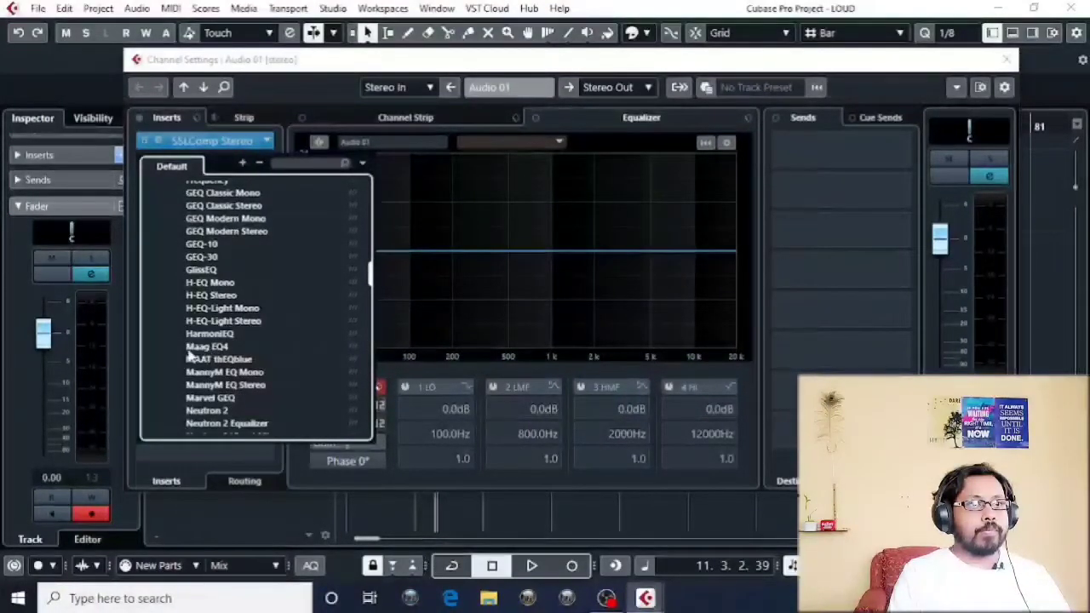
scroll(244, 358, "down", 4)
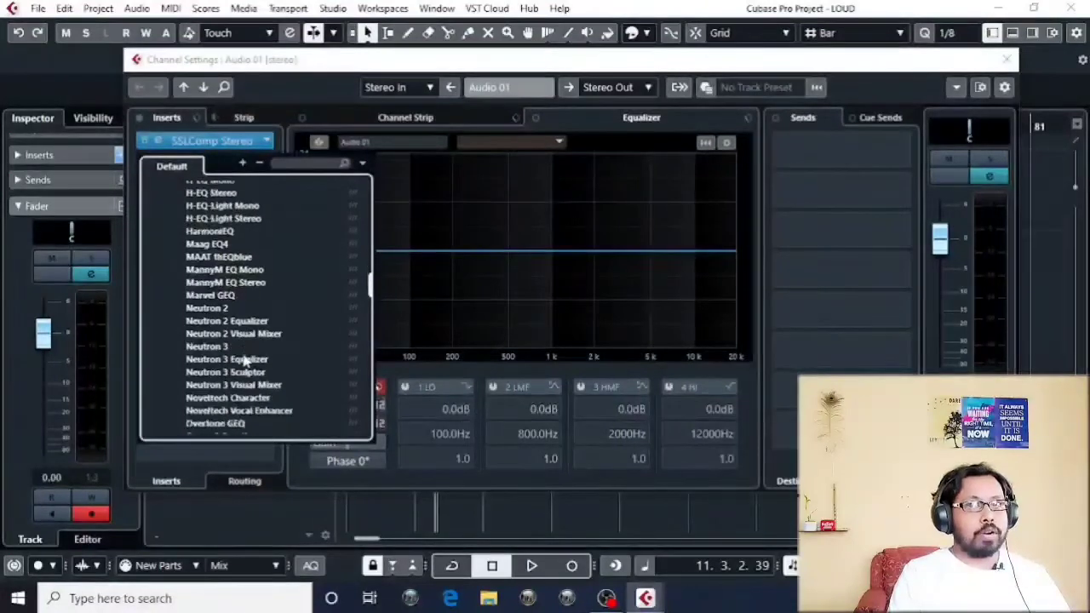
scroll(244, 359, "down", 6)
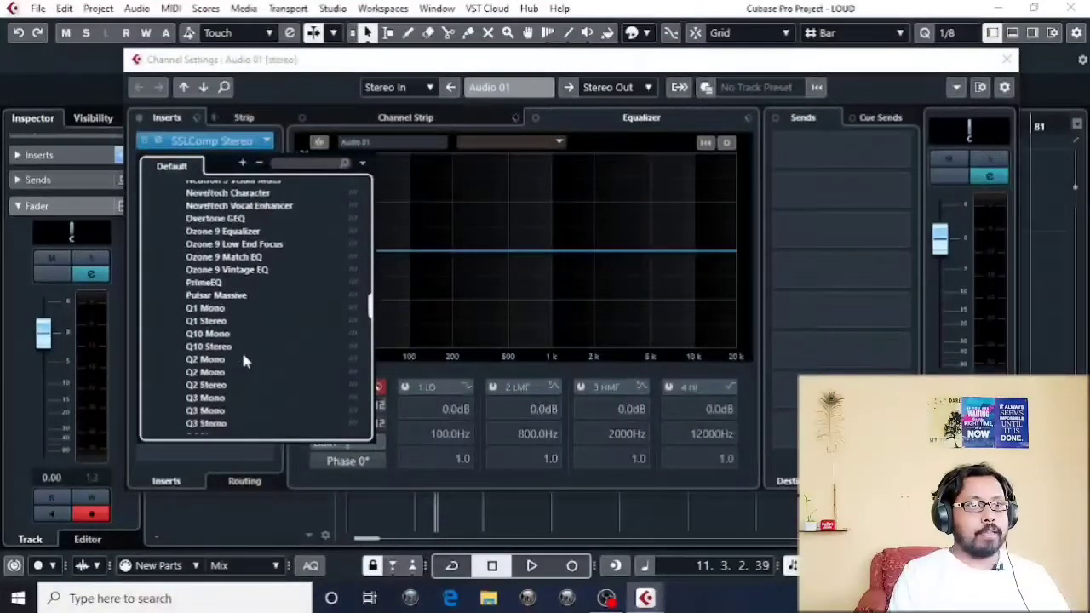
scroll(241, 349, "down", 3)
scroll(241, 349, "up", 4)
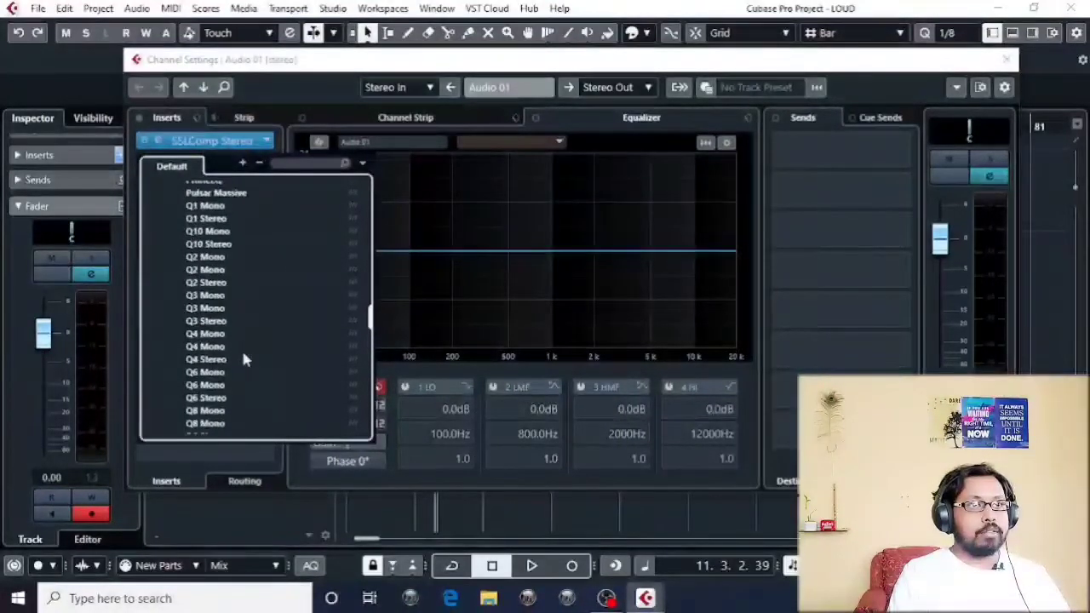
scroll(241, 347, "down", 5)
scroll(241, 358, "down", 5)
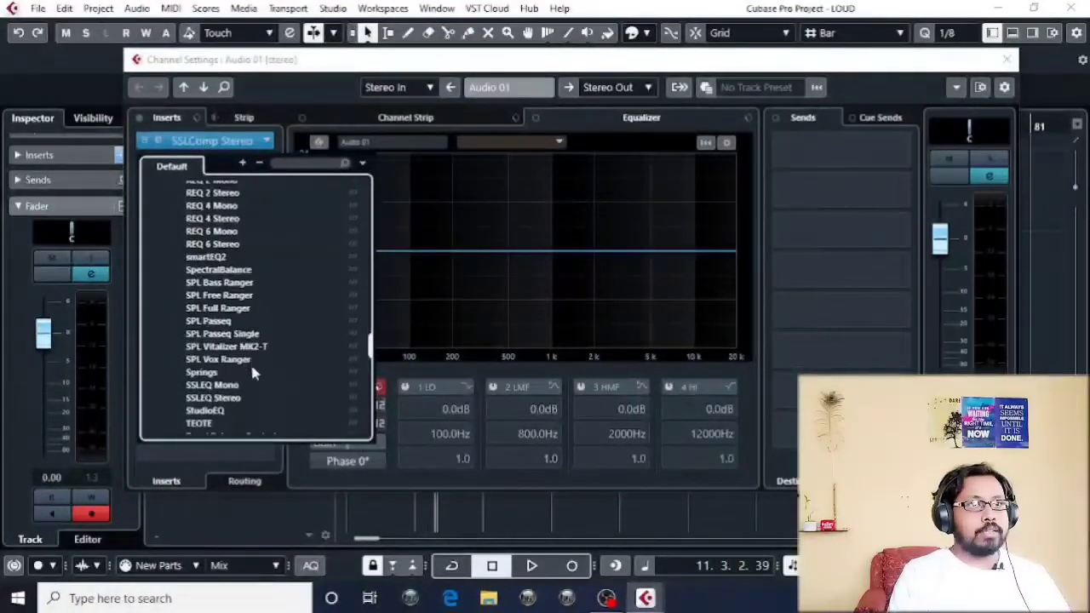
scroll(206, 364, "down", 3)
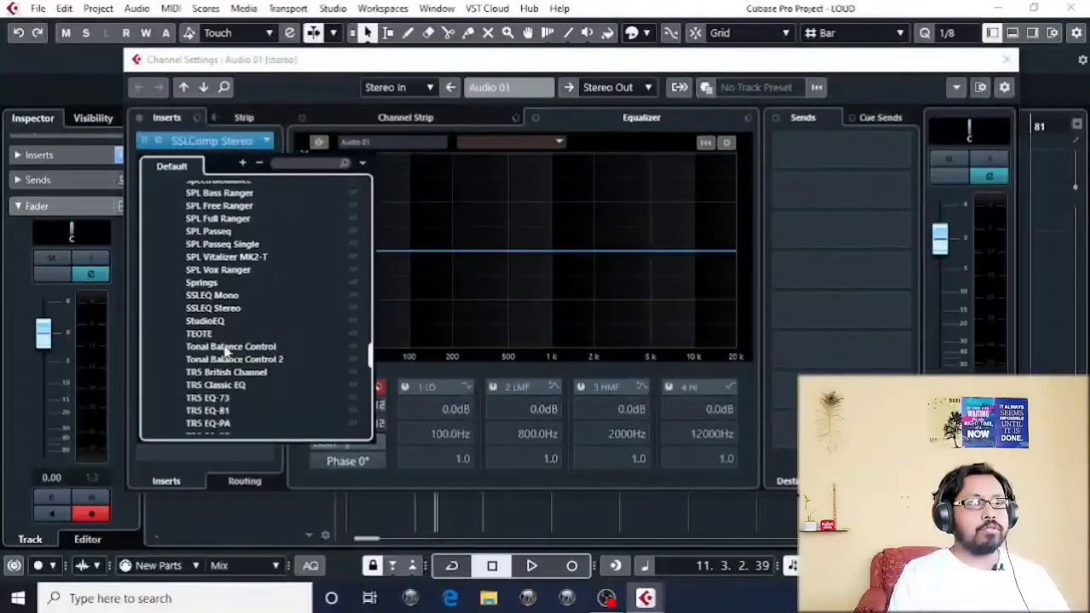
scroll(228, 347, "down", 3)
scroll(245, 339, "up", 2)
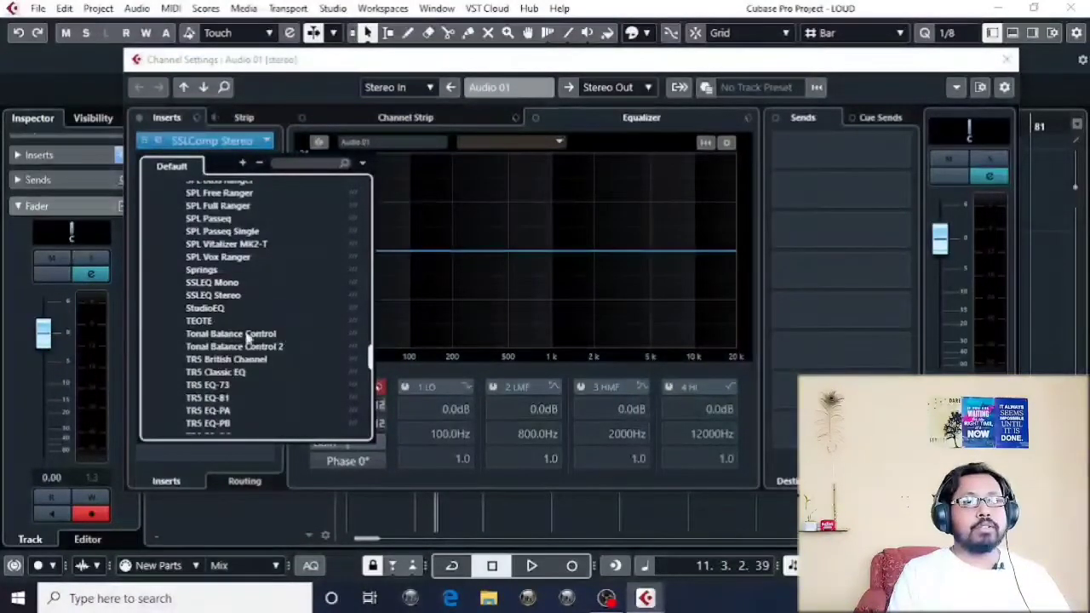
left_click(206, 295)
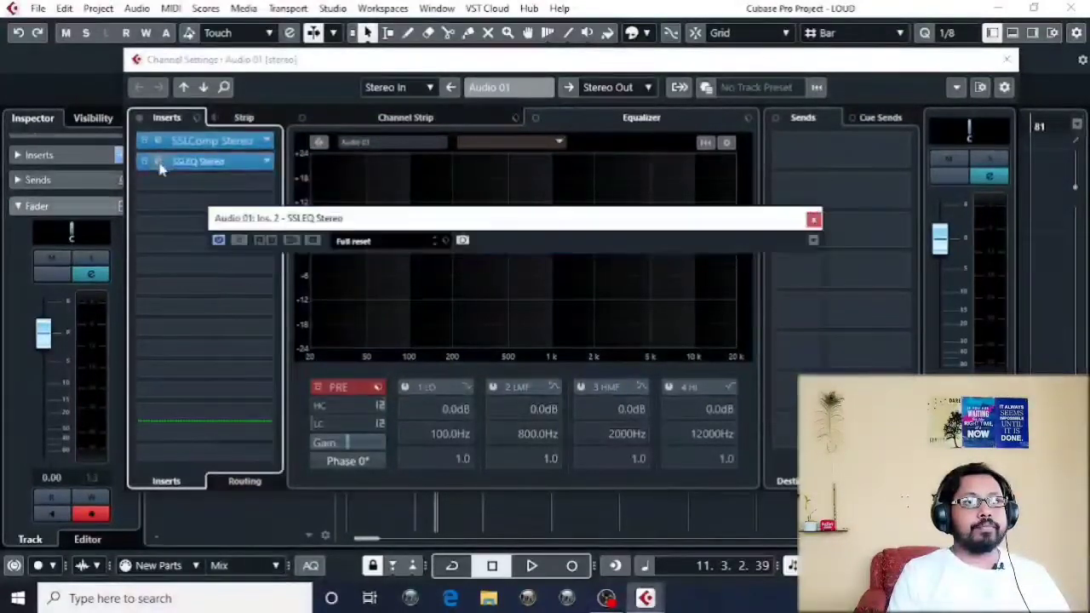
left_click(1007, 59)
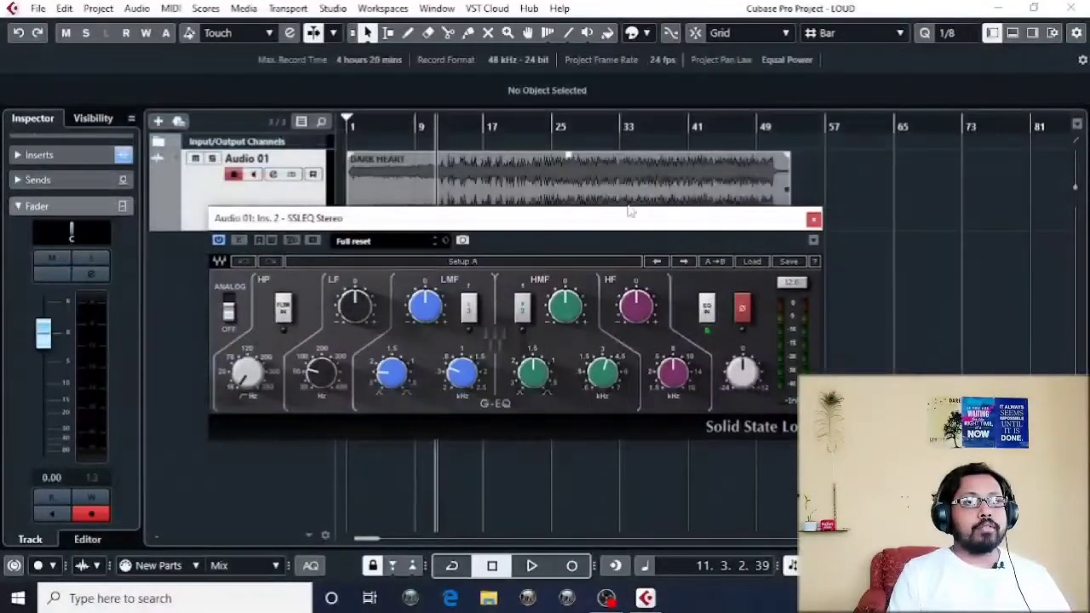
Reposition the SSLEQ Stereo window below the ruler, play the track from bar 12, and lower the EQ's output gain slightly below 0.
left_click_drag(594, 220, 595, 187)
mouse_move(488, 200)
left_mouse_down()
mouse_move(506, 223)
mouse_move(495, 217)
left_mouse_up()
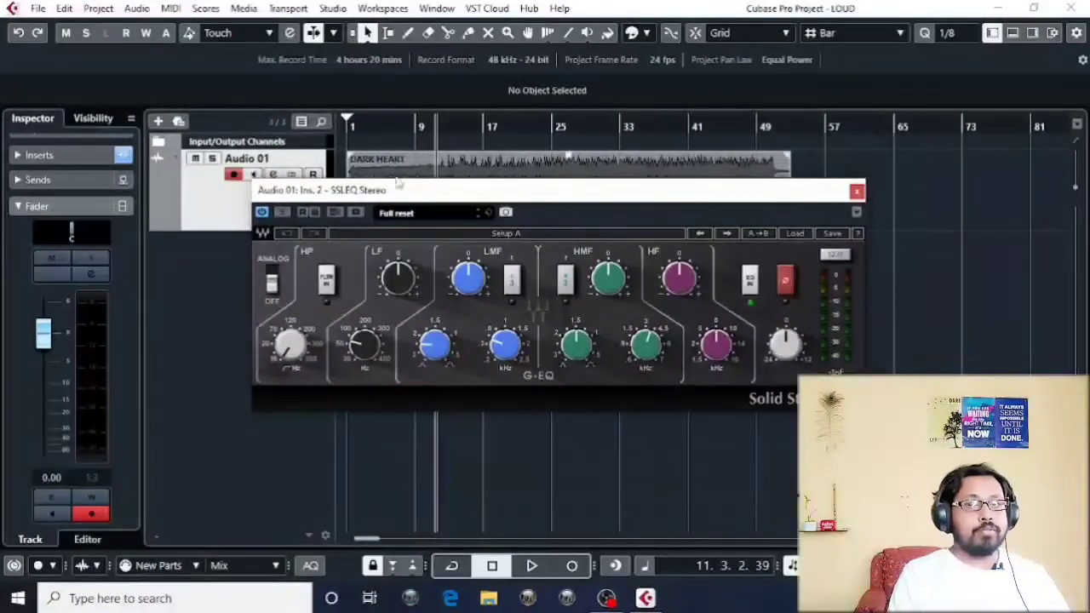
mouse_move(514, 194)
left_mouse_down()
mouse_move(536, 188)
mouse_move(509, 185)
left_mouse_up()
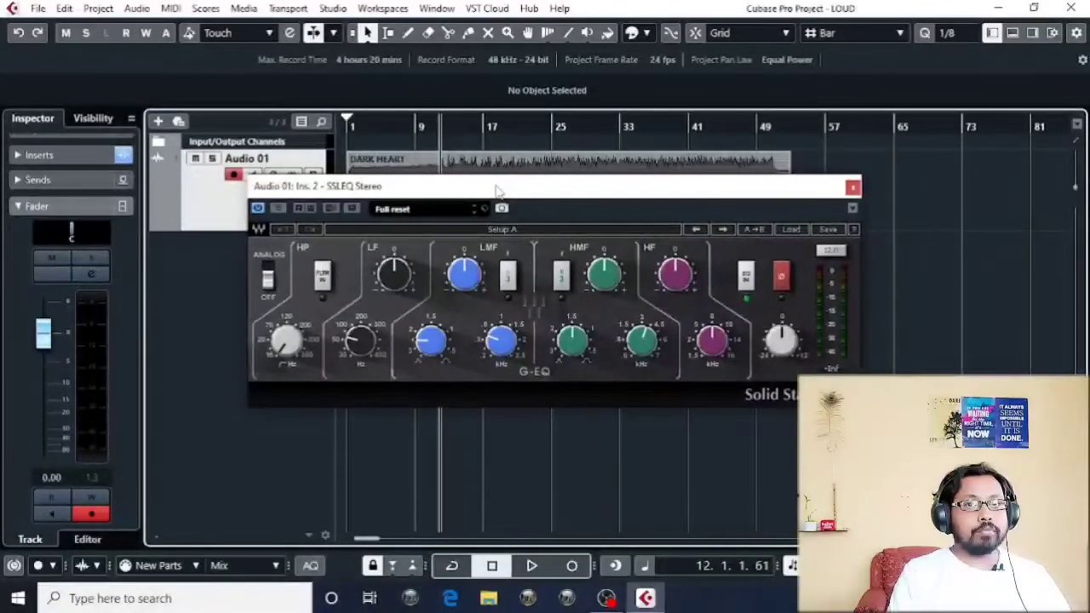
key("space")
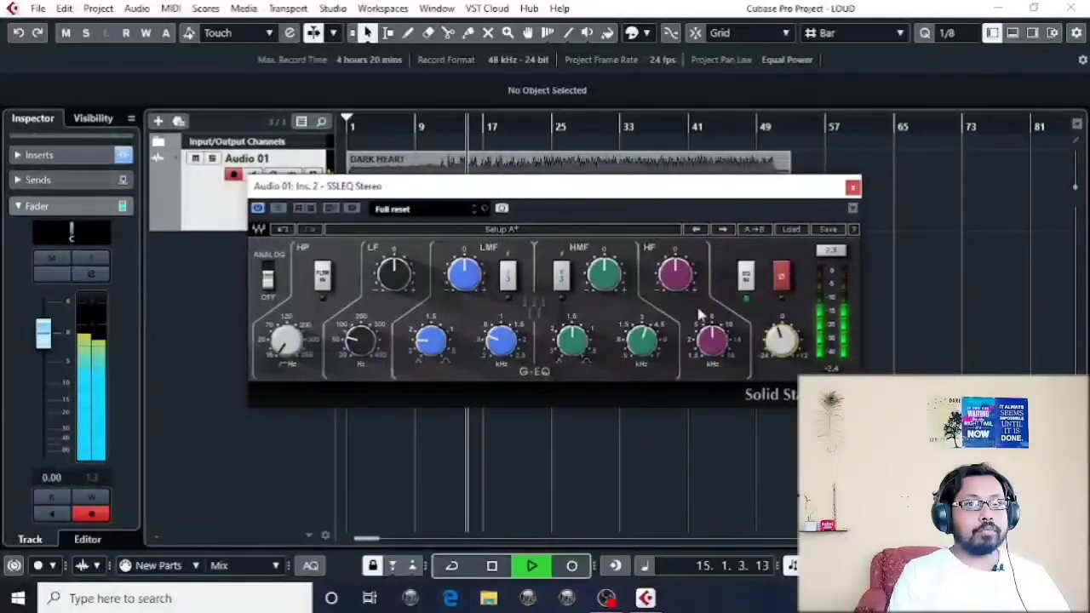
Boost the SSLEQ Stereo HF band by about 4.3 dB and fine-tune its frequency between 8 and 14 kHz during playback.
left_click_drag(709, 350, 709, 339)
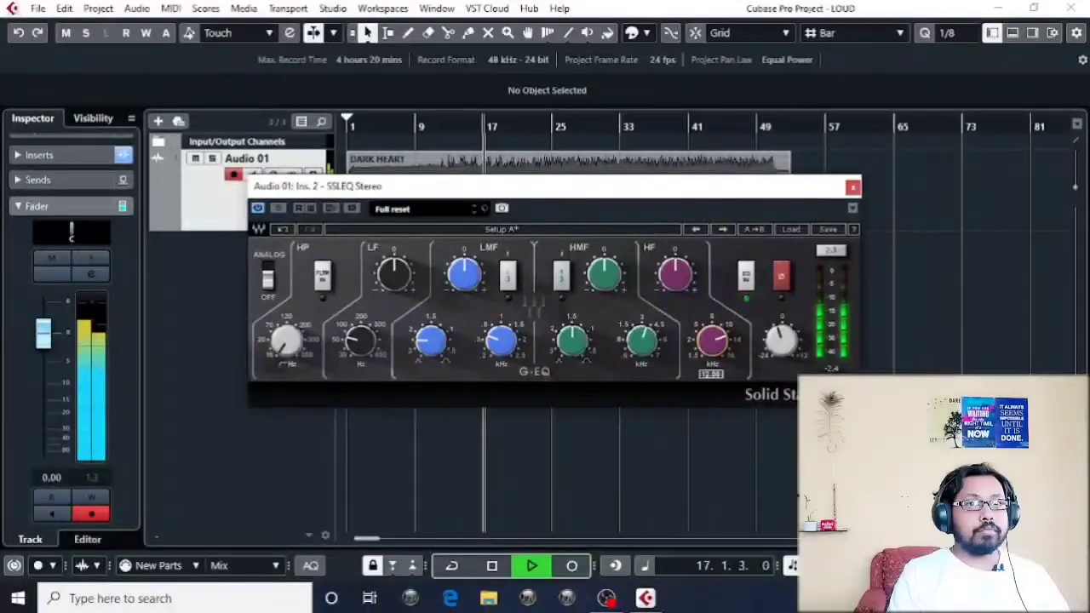
left_click_drag(675, 274, 675, 248)
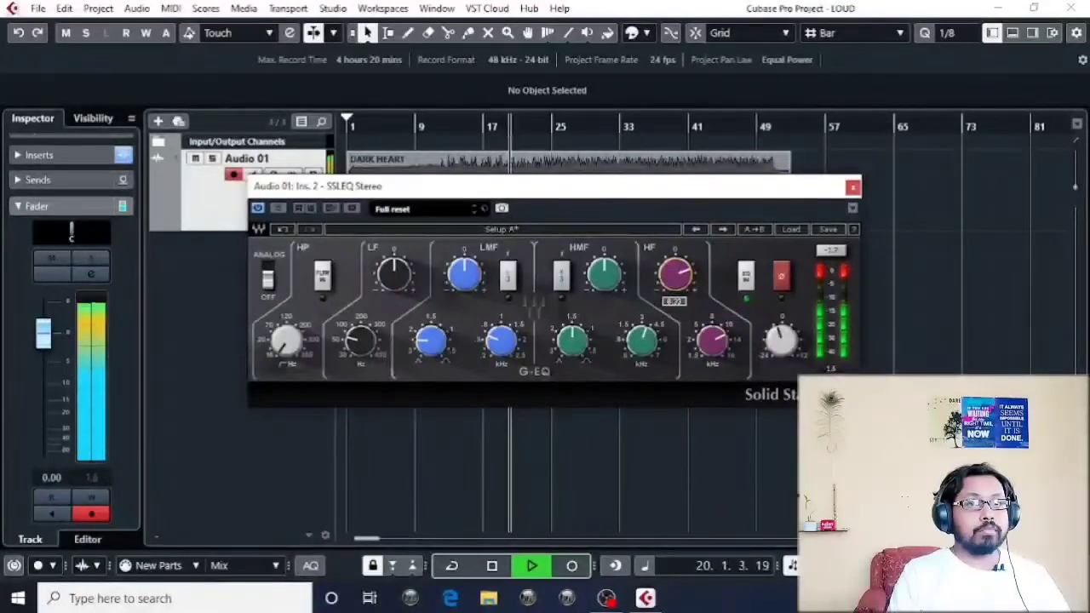
left_click_drag(662, 281, 661, 293)
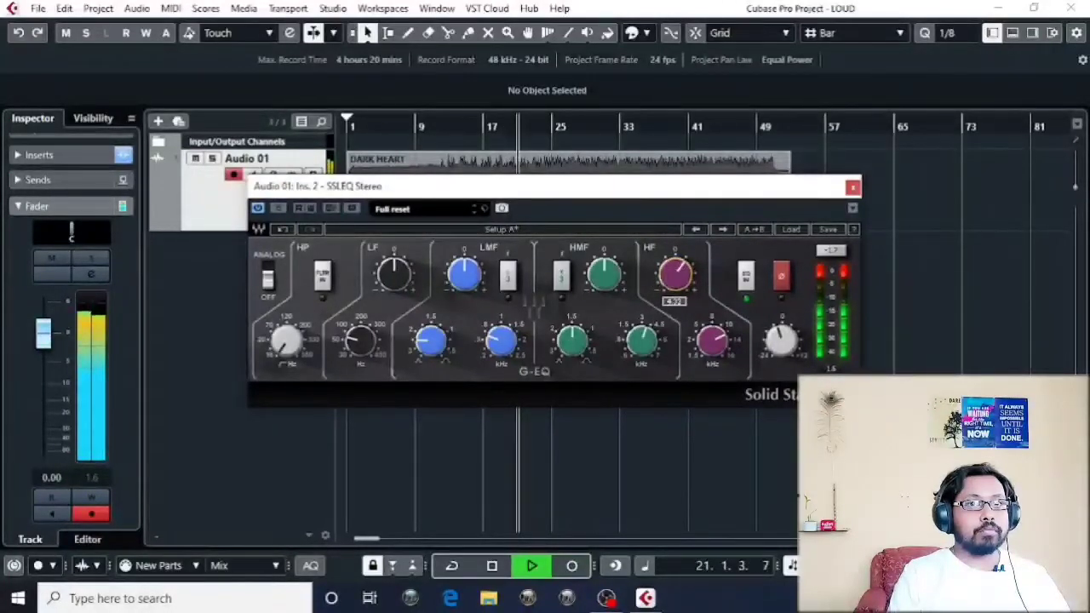
mouse_move(711, 341)
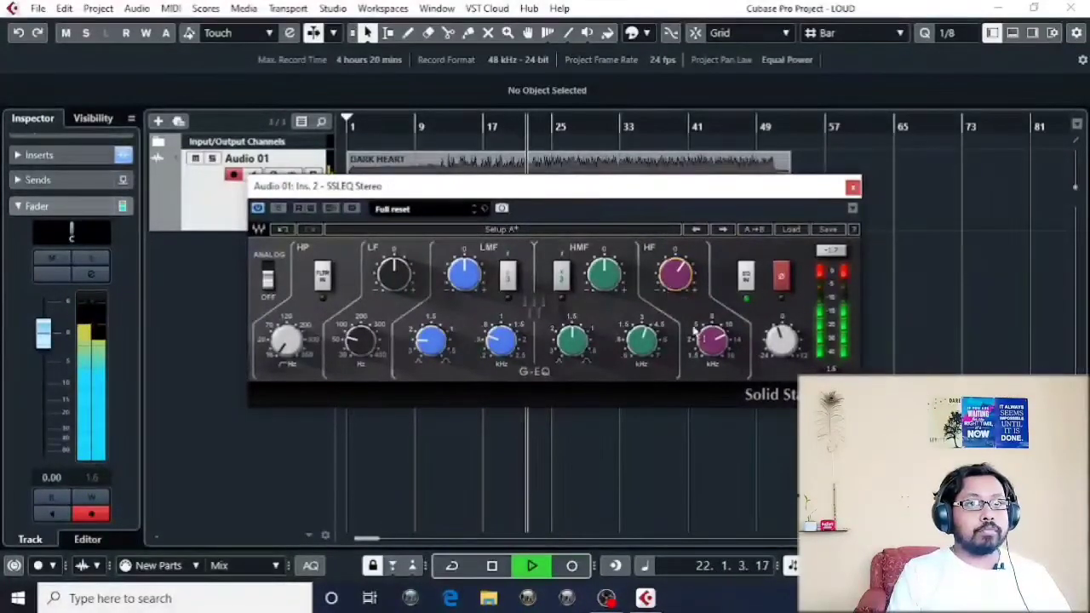
left_click_drag(712, 340, 712, 328)
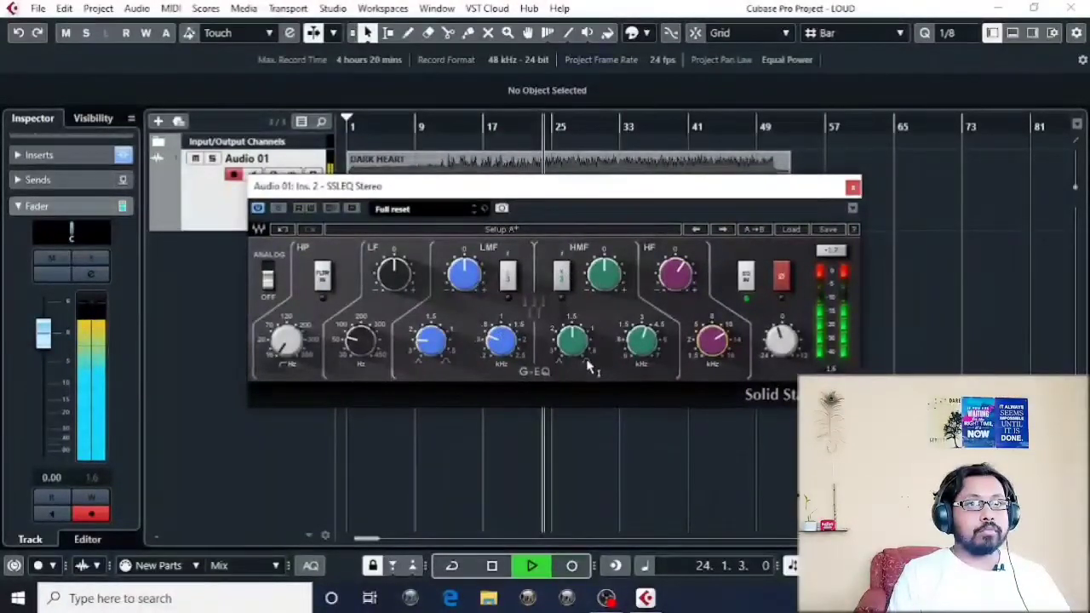
Turn the HMF band's Q fully counterclockwise, set its frequency near 4.5 kHz, and slightly boost its gain while replaying the track.
left_click_drag(572, 343, 573, 379)
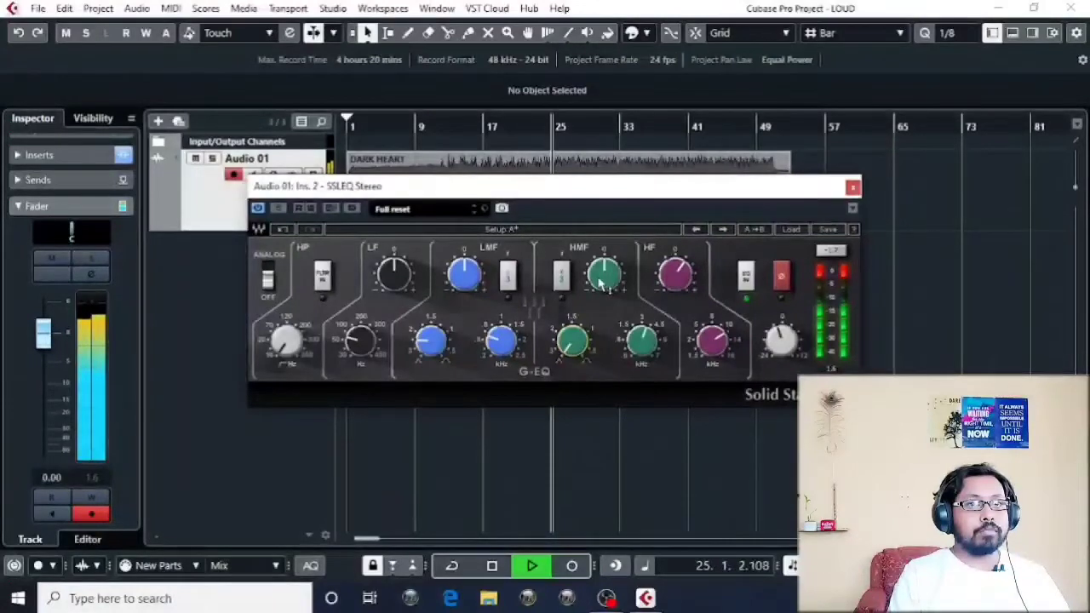
left_click_drag(641, 341, 641, 327)
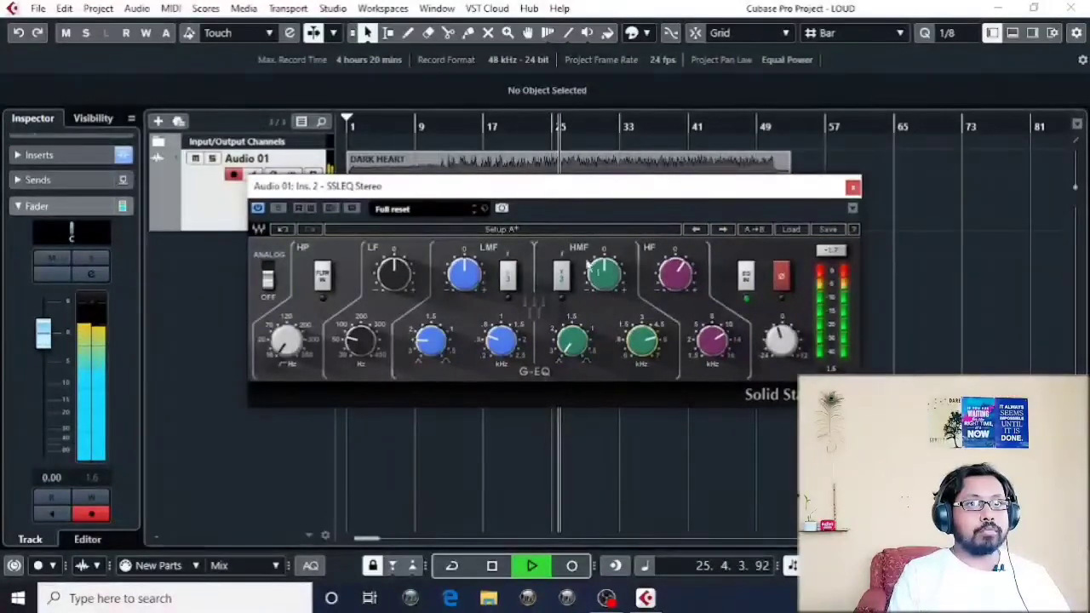
key("space")
key("space")
mouse_move(602, 275)
left_mouse_down()
mouse_move(603, 259)
mouse_move(602, 281)
left_mouse_up()
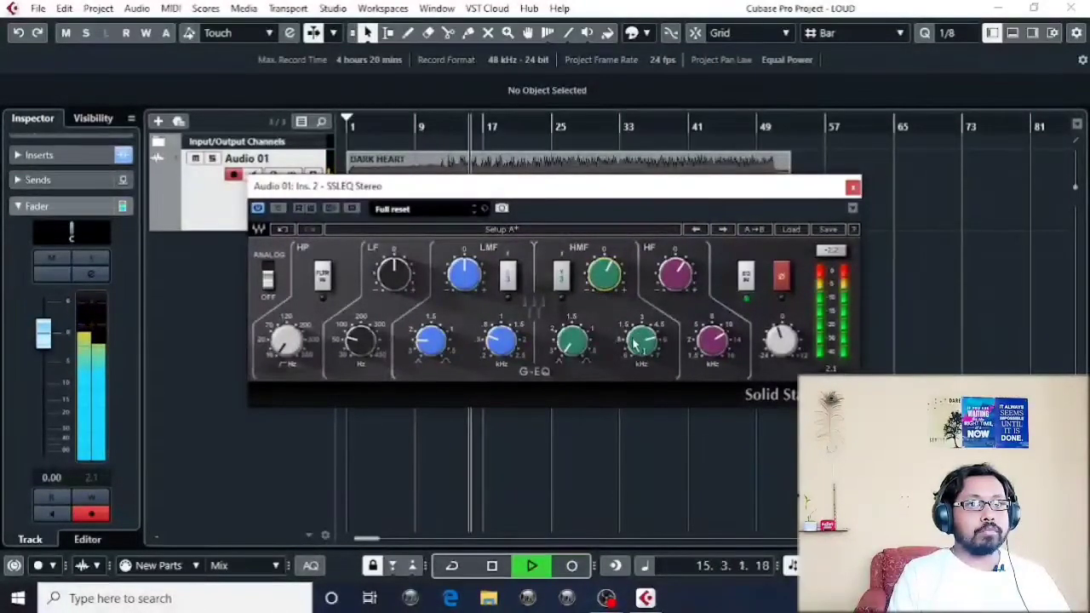
Sweep the SSLEQ HMF band's frequency down to around 2 kHz and cut its gain slightly below 0.
left_click_drag(637, 343, 637, 345)
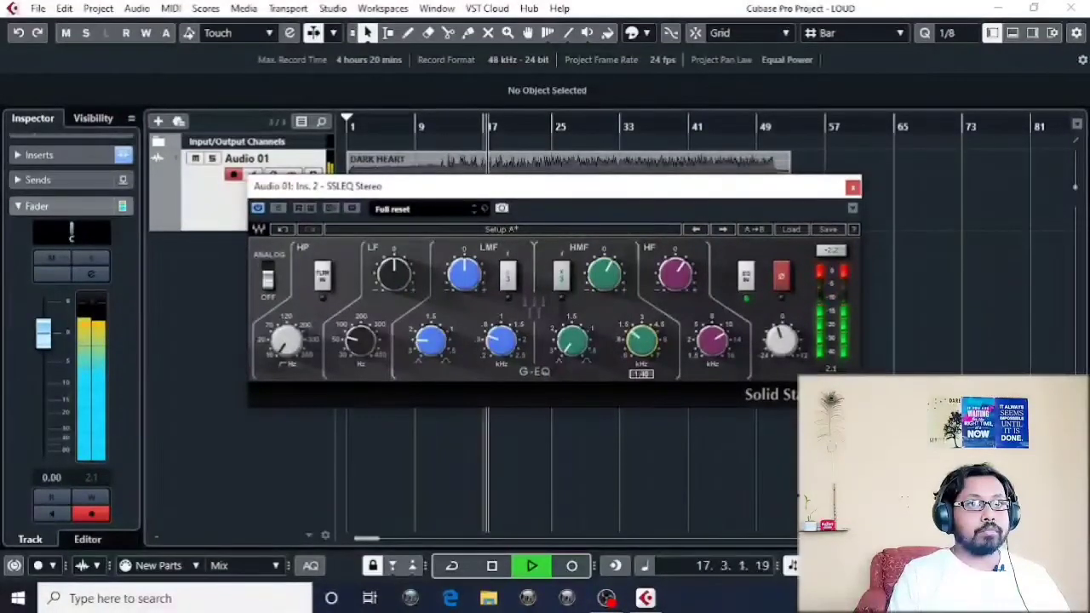
left_click_drag(604, 273, 603, 286)
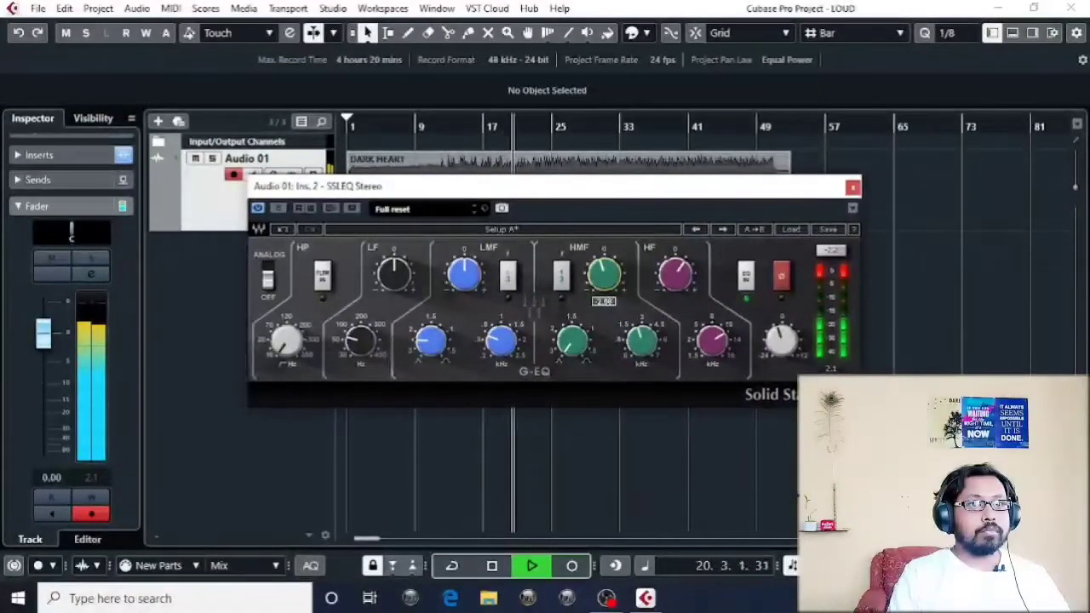
Shape the LMF band with a slight gain boost, a higher Q, and a frequency between 1 and 1.5 kHz during playback.
left_click_drag(461, 279, 462, 268)
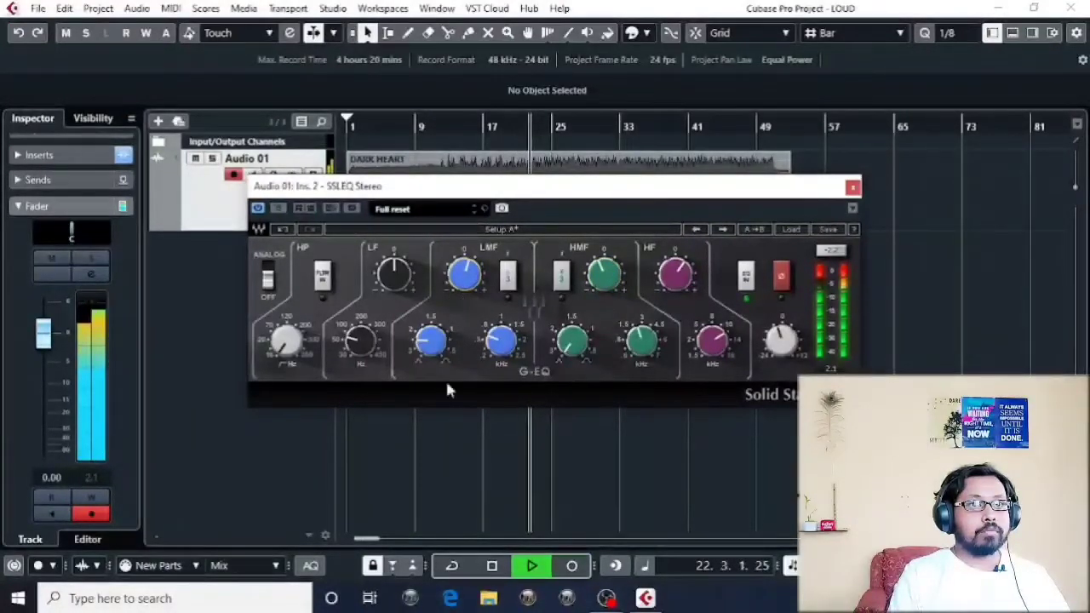
left_click_drag(432, 340, 433, 349)
left_click_drag(505, 358, 504, 357)
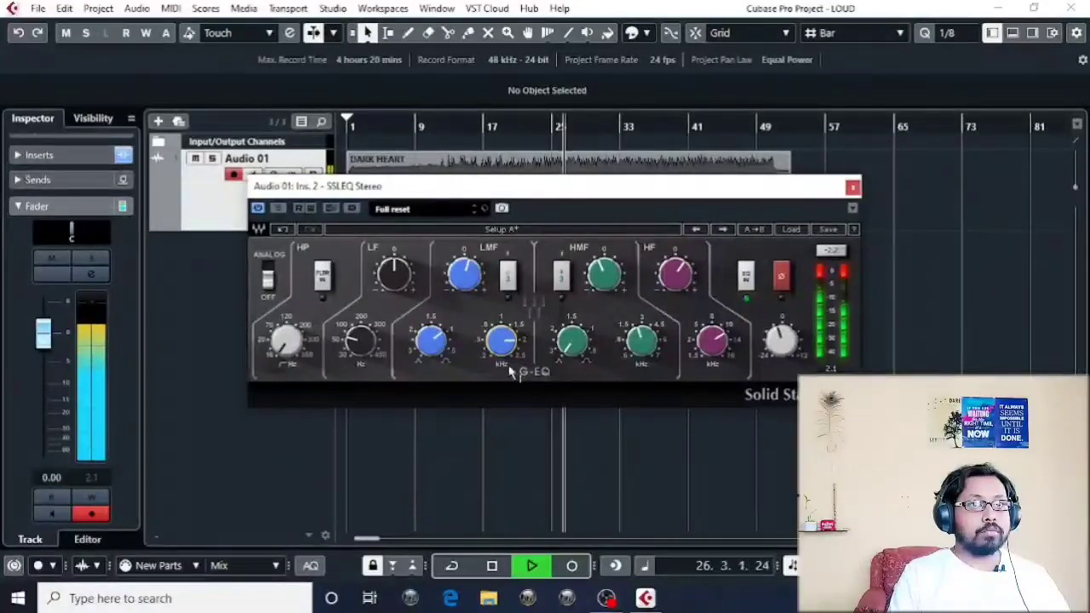
left_click_drag(466, 278, 465, 286)
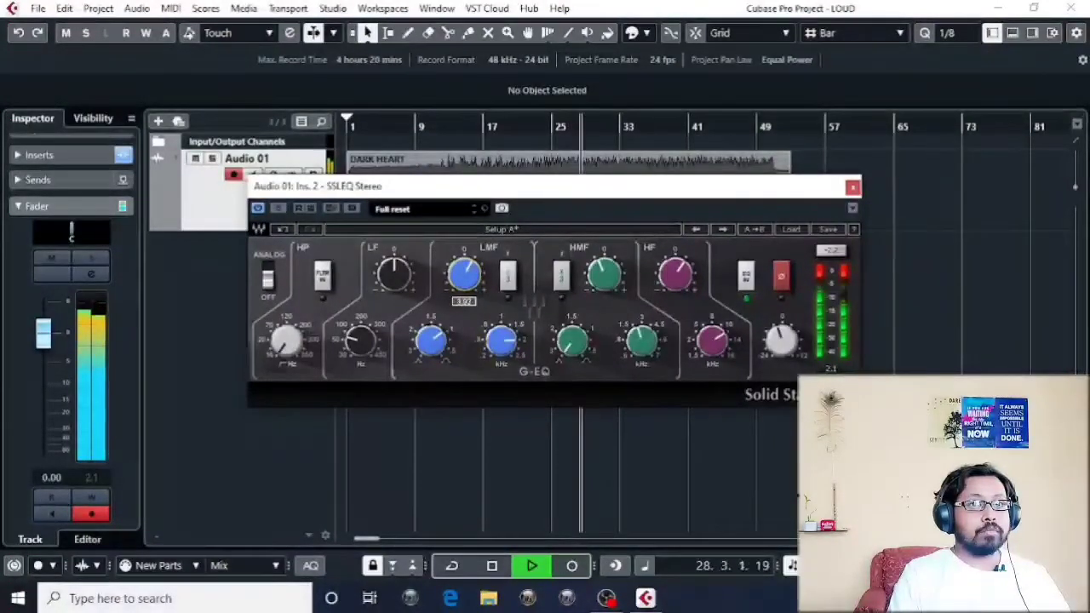
mouse_move(501, 354)
left_mouse_down()
mouse_move(501, 366)
mouse_move(501, 353)
left_mouse_up()
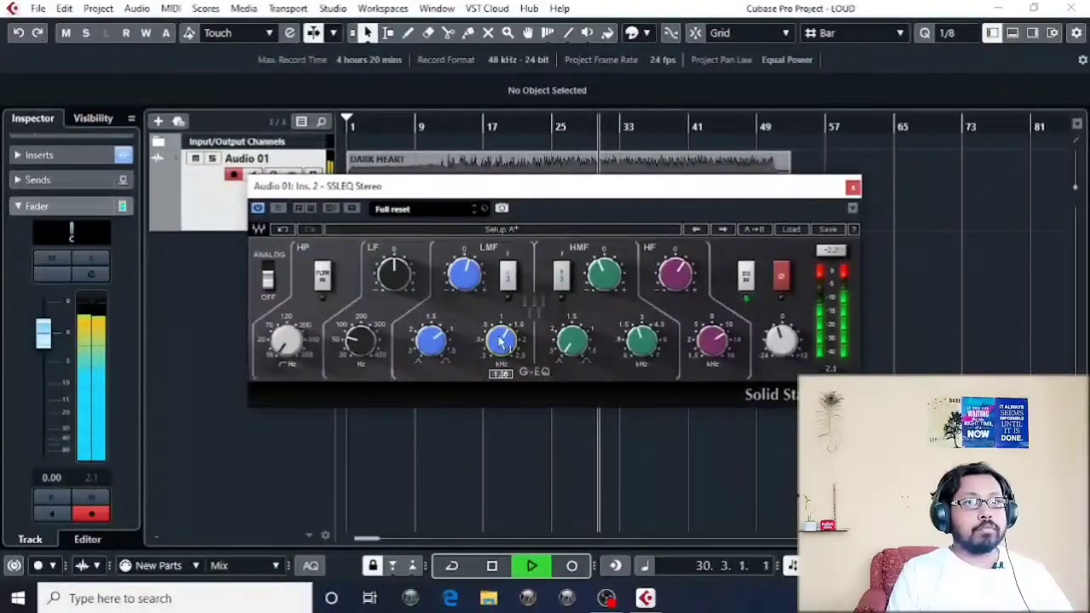
Fine-tune the HMF cut and the HF gain, then stop playback.
left_click_drag(604, 272, 603, 278)
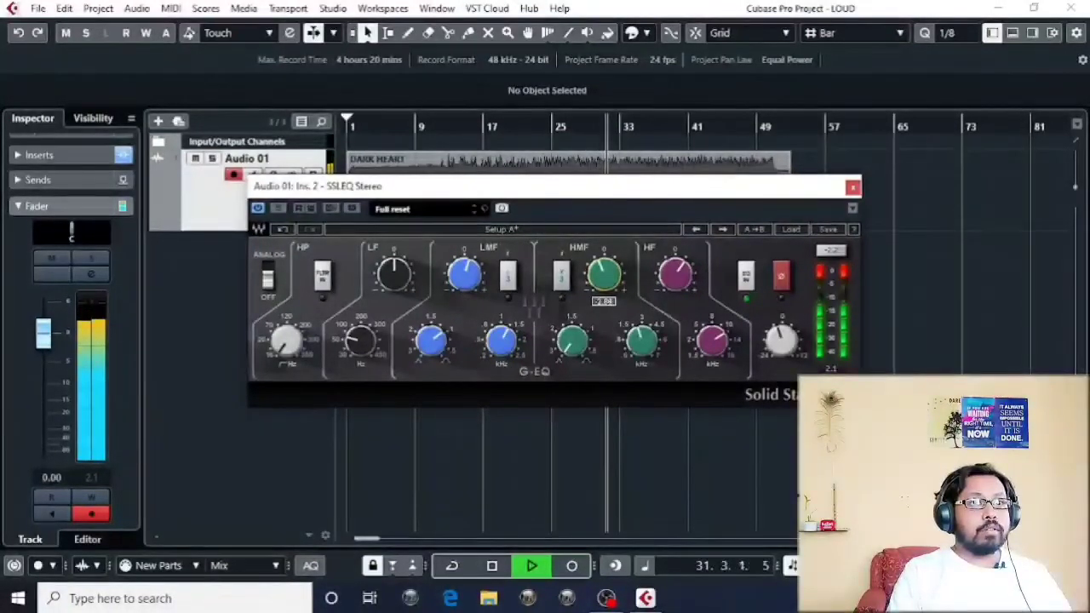
left_click_drag(672, 282, 679, 296)
key("space")
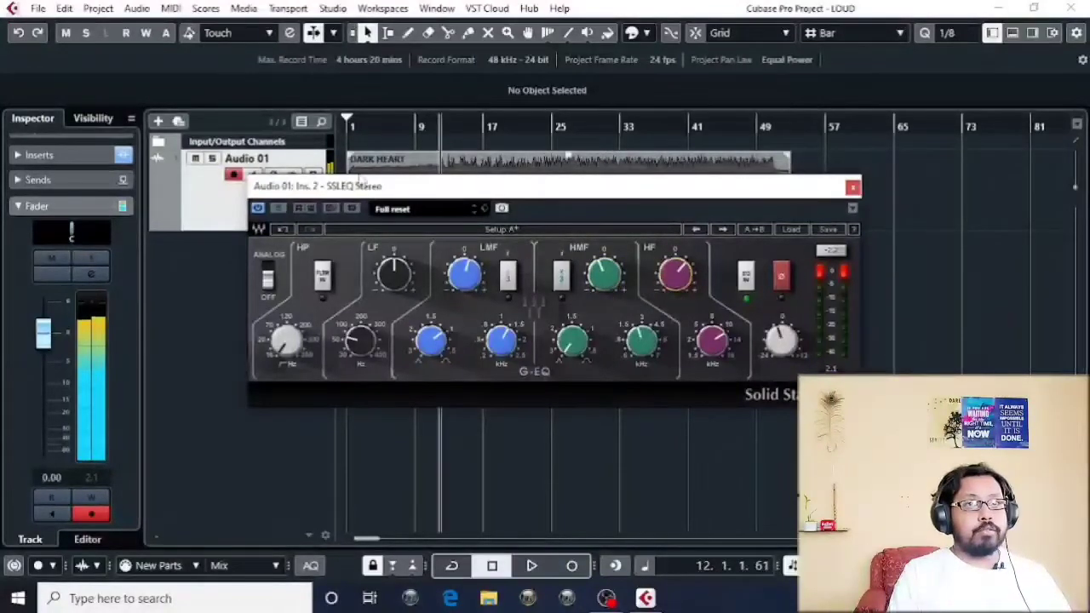
Reposition the SSLEQ Stereo window and compare the track from bar 12 with the EQ bypassed and active.
left_click_drag(352, 189, 410, 166)
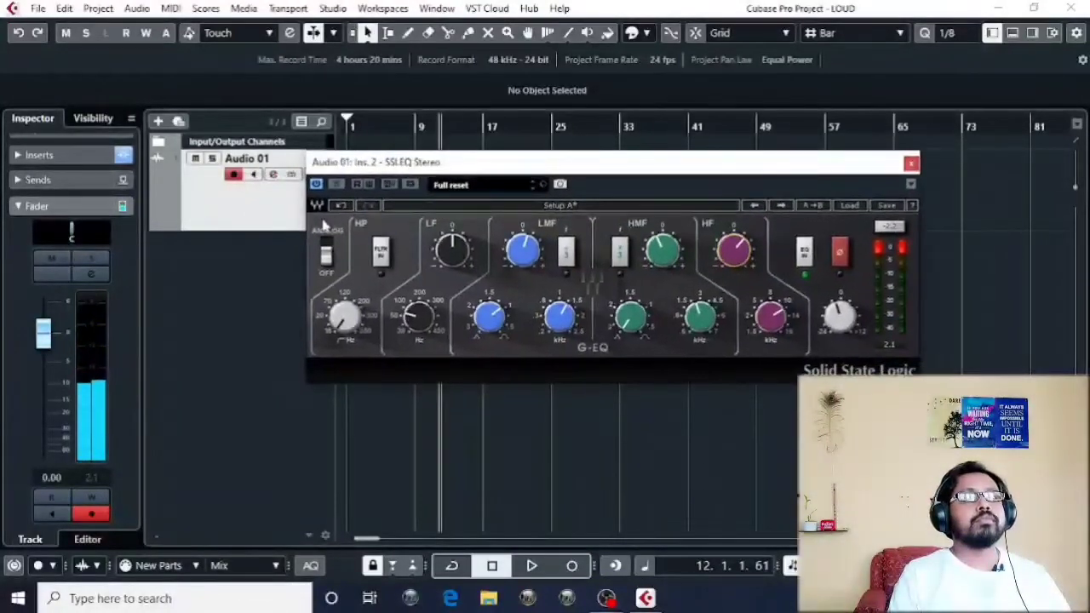
left_click_drag(527, 166, 507, 165)
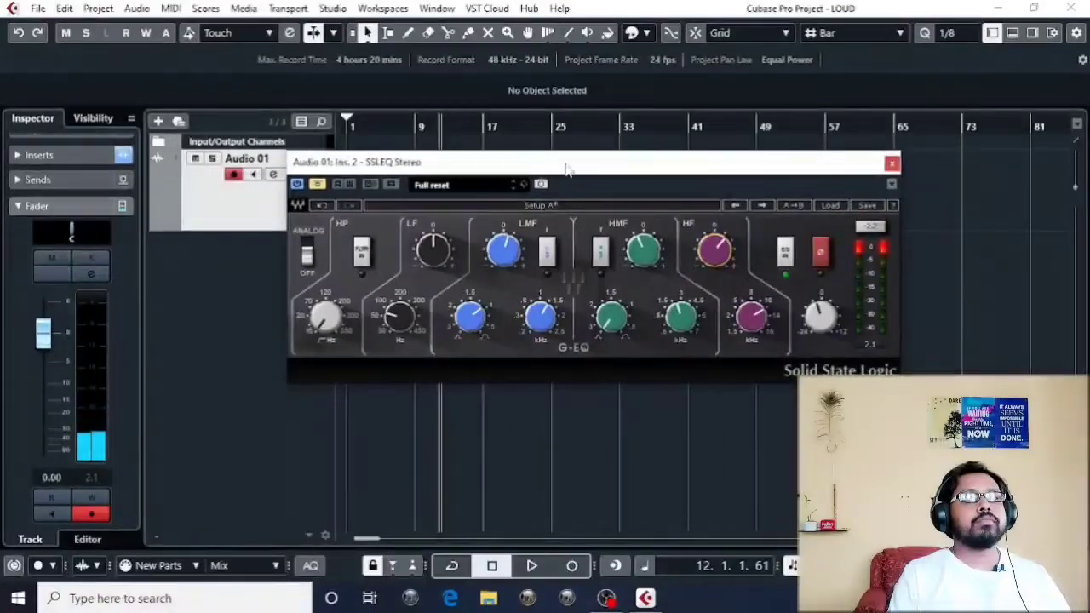
key("space")
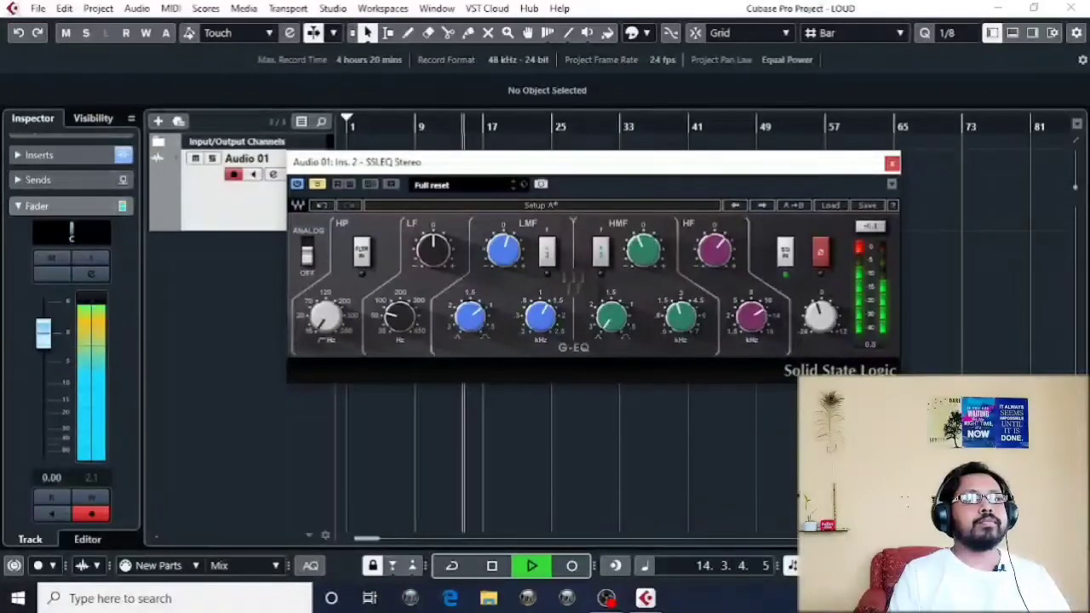
key("space")
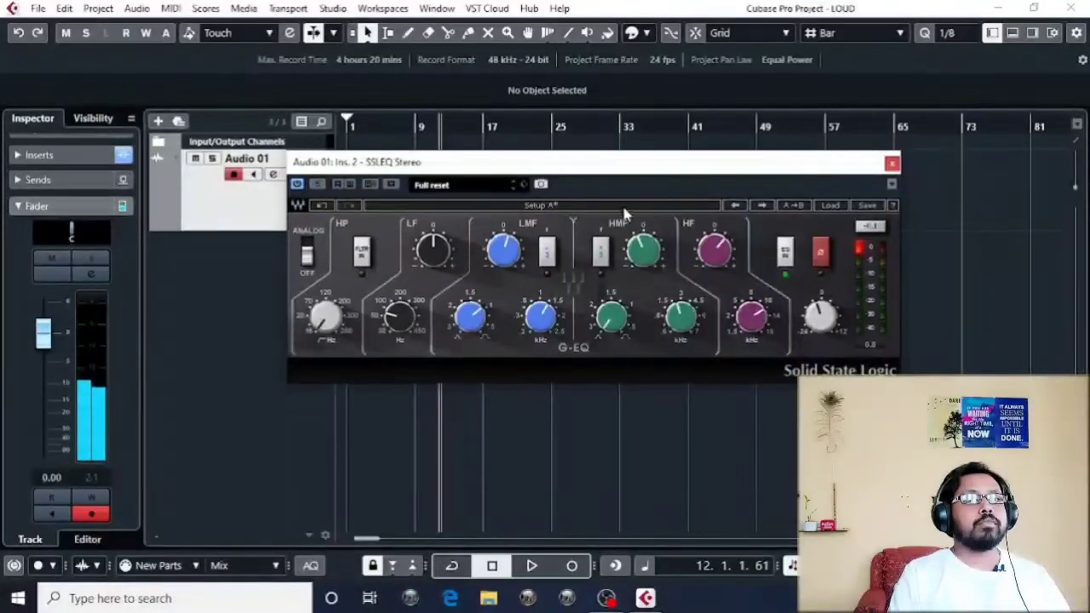
key("space")
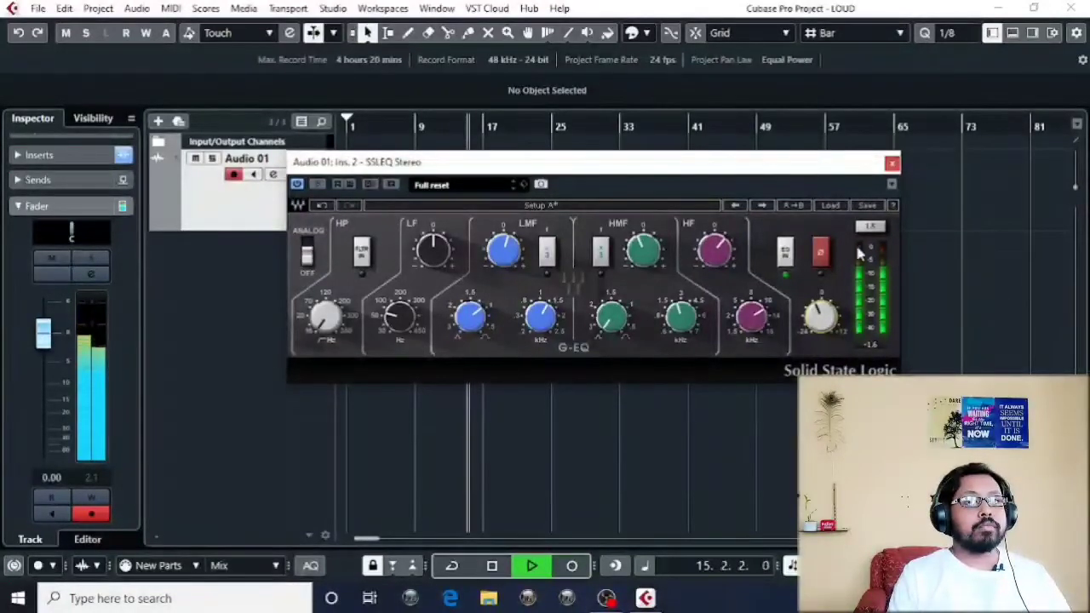
Compare the EQ's effect against bypass during playback and clear the clip indicators on its output meter.
left_click_drag(718, 248, 718, 248)
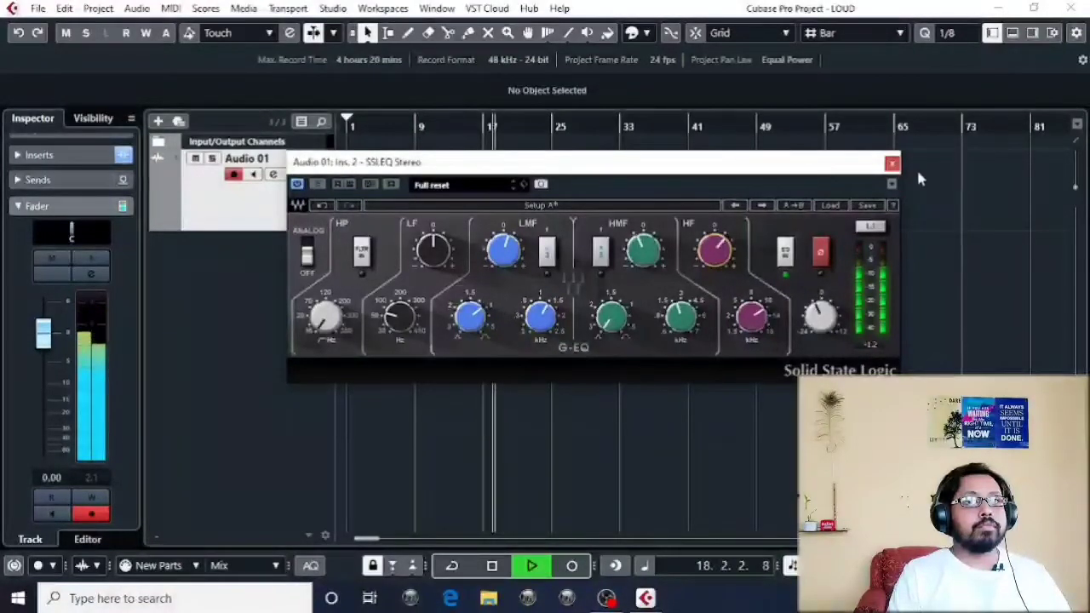
left_click(316, 185)
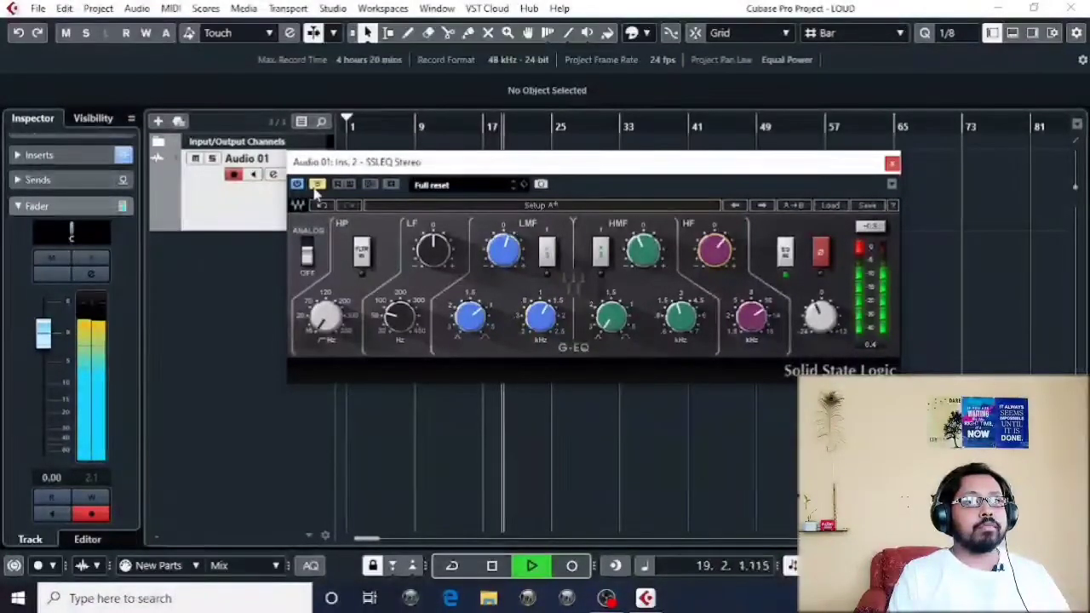
left_click(316, 185)
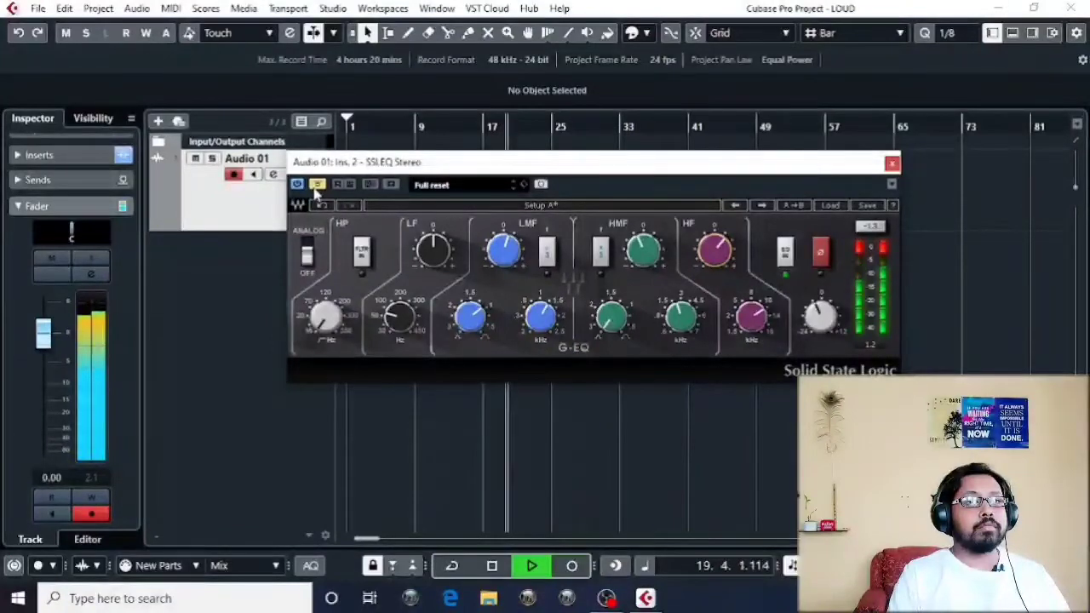
left_click(883, 249)
Raise the HF and LMF gains slightly while listening, and stop playback.
left_click_drag(712, 262, 712, 260)
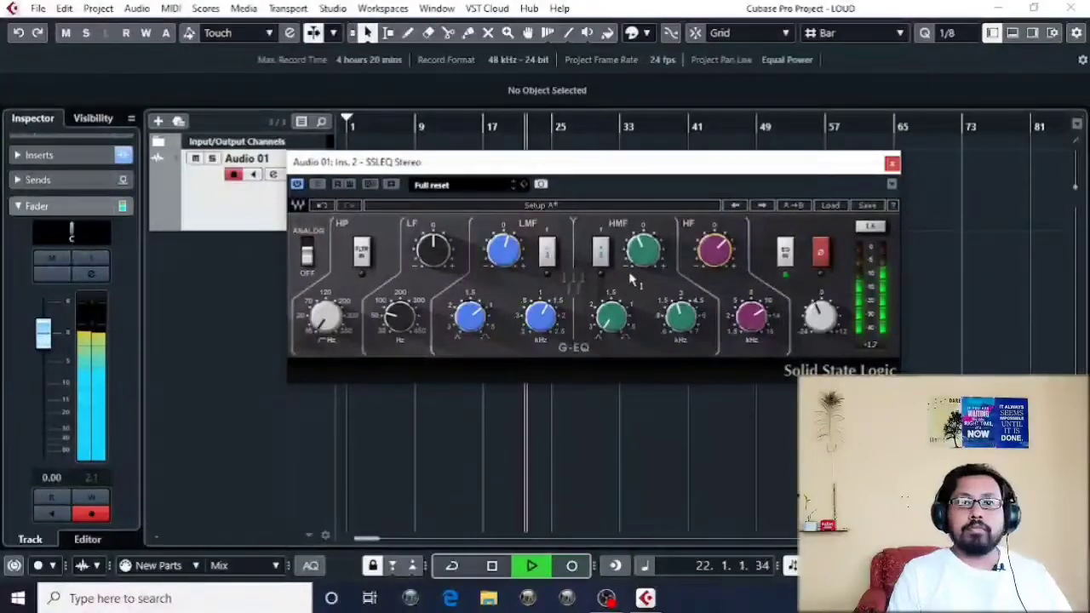
left_click_drag(503, 249, 504, 248)
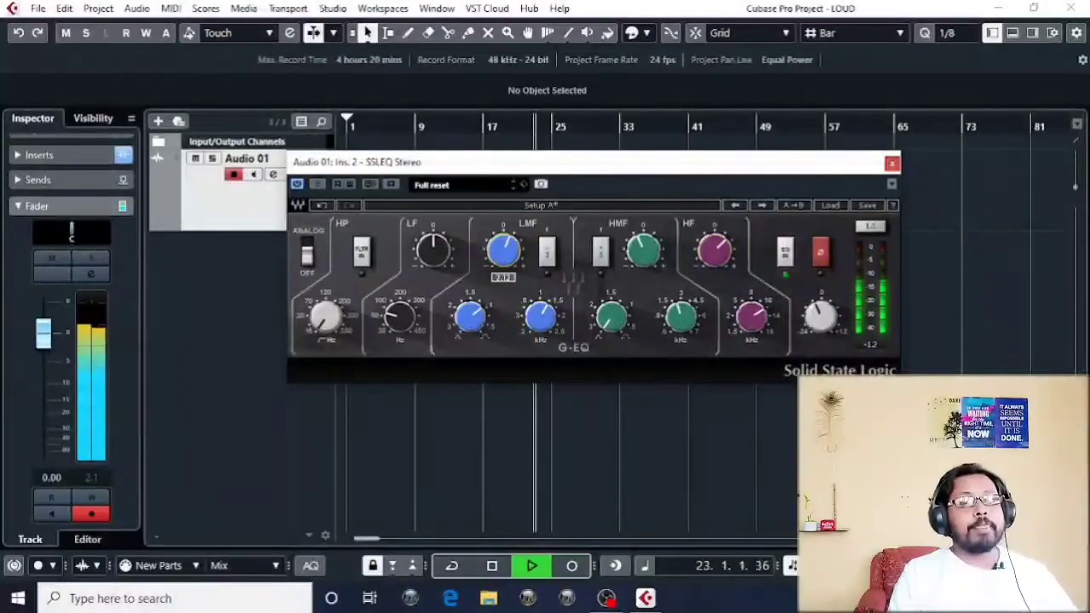
key("space")
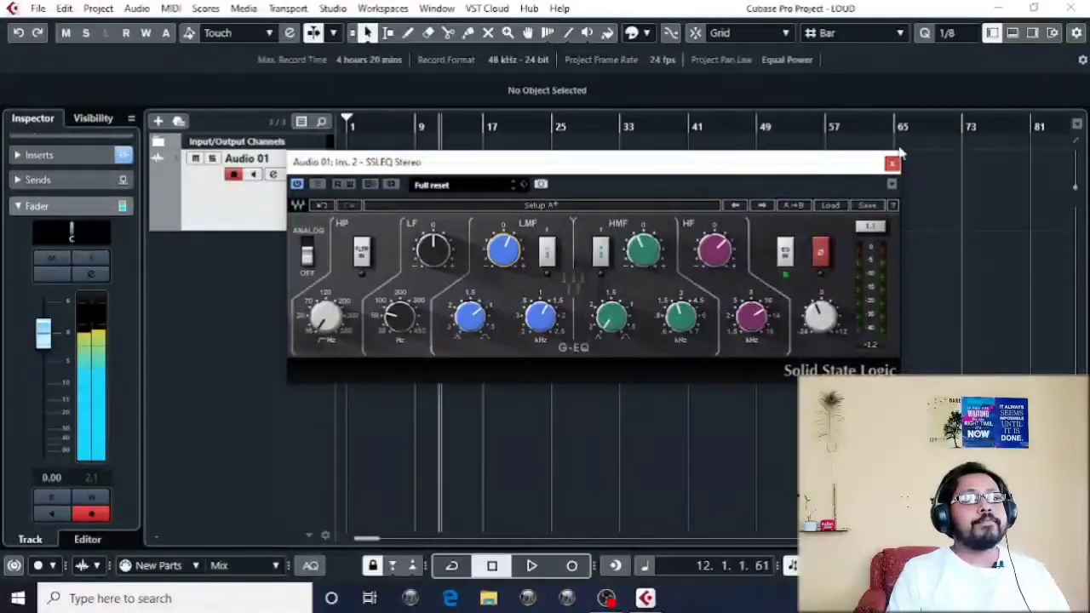
Close the SSLEQ Stereo window and open Audio 01's channel settings, moving the window clear.
left_click(891, 162)
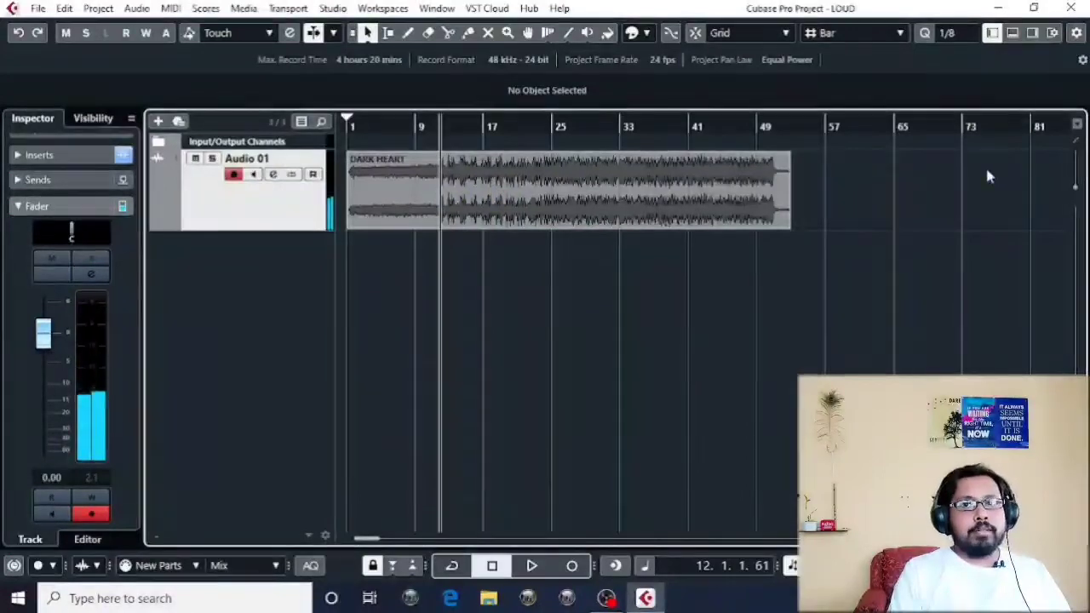
left_click(273, 174)
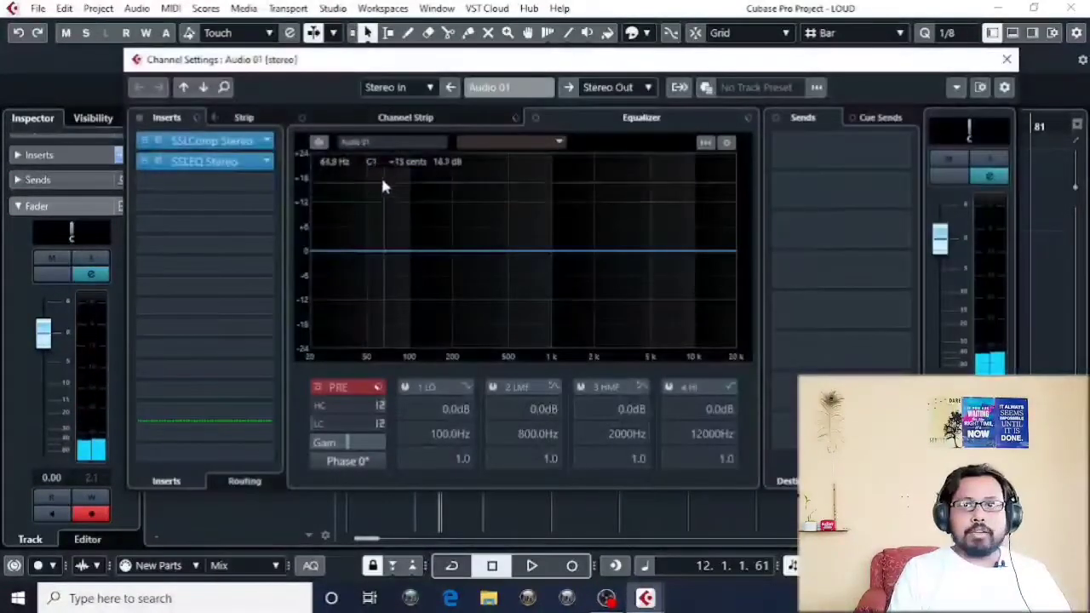
left_click_drag(371, 65, 346, 54)
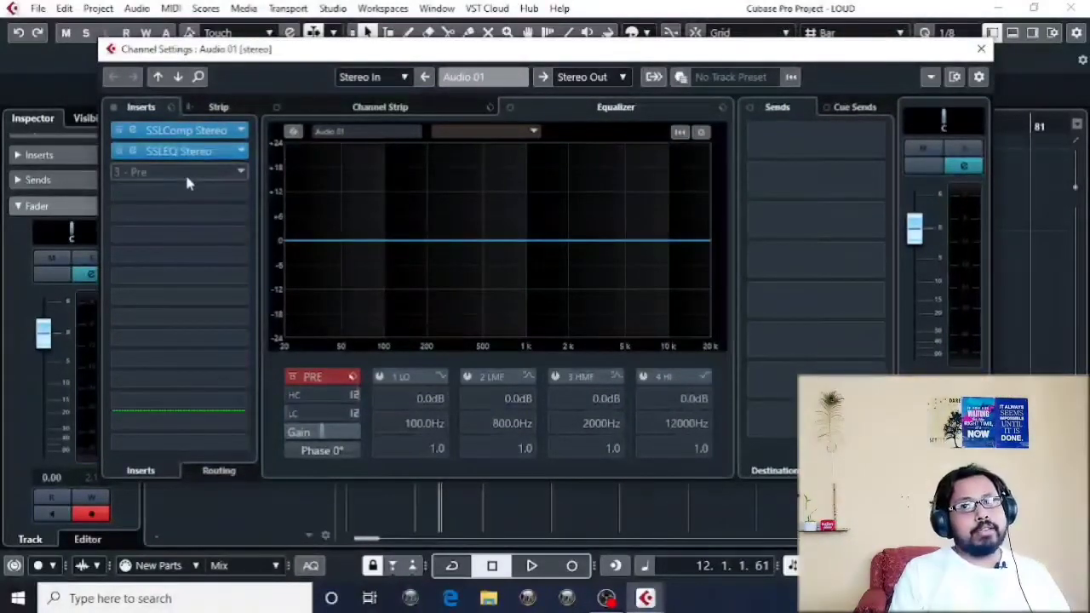
Load Black Box Analog Design HG-2 from the Distortion category into Audio 01's third insert slot and close the channel settings.
left_click(242, 174)
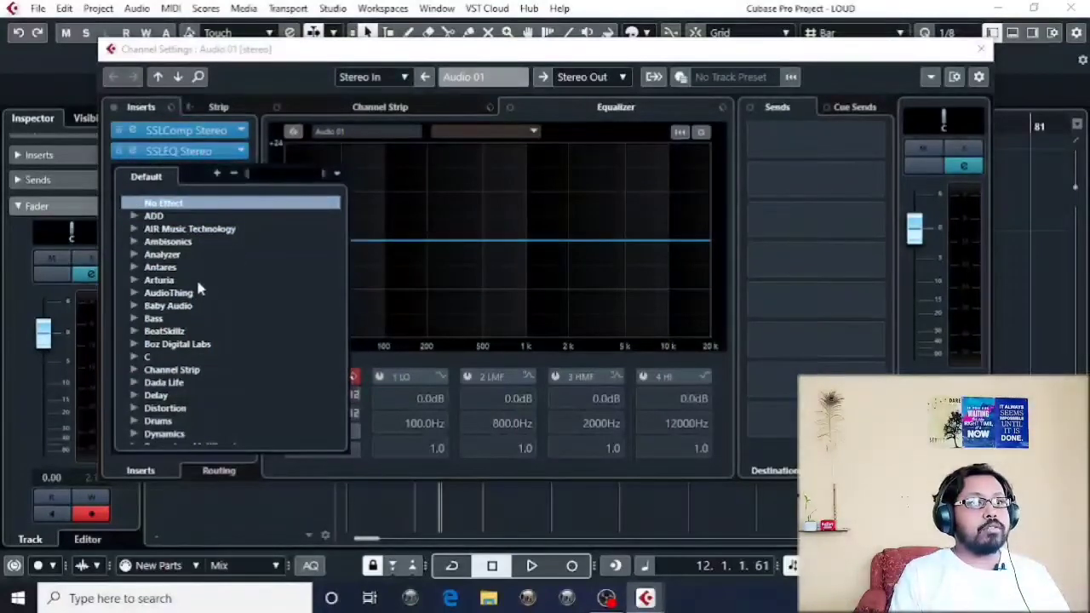
scroll(197, 289, "down", 1)
scroll(195, 302, "down", 2)
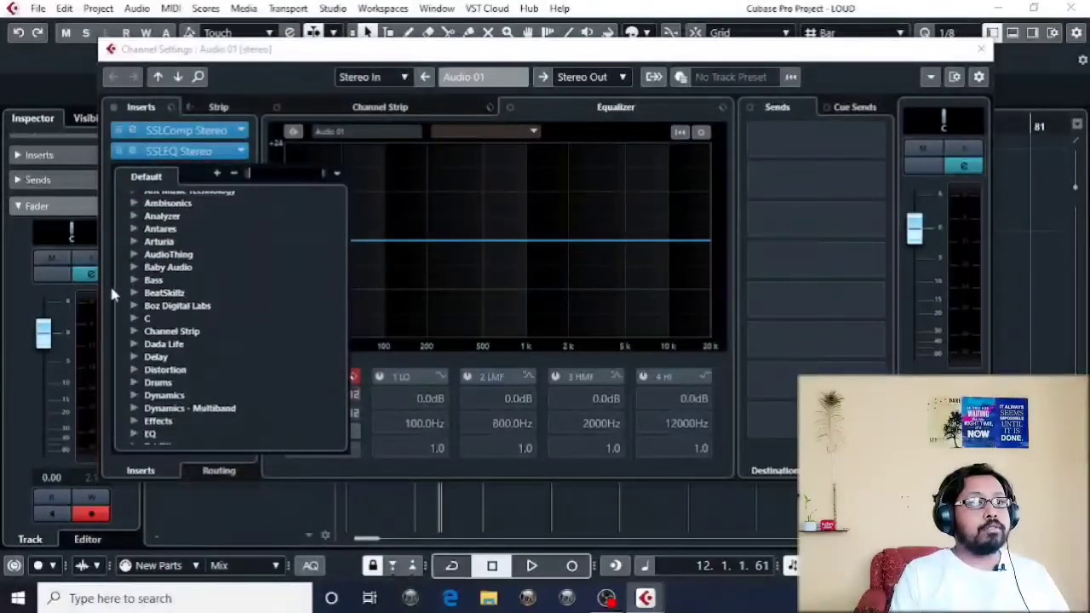
scroll(241, 281, "down", 2)
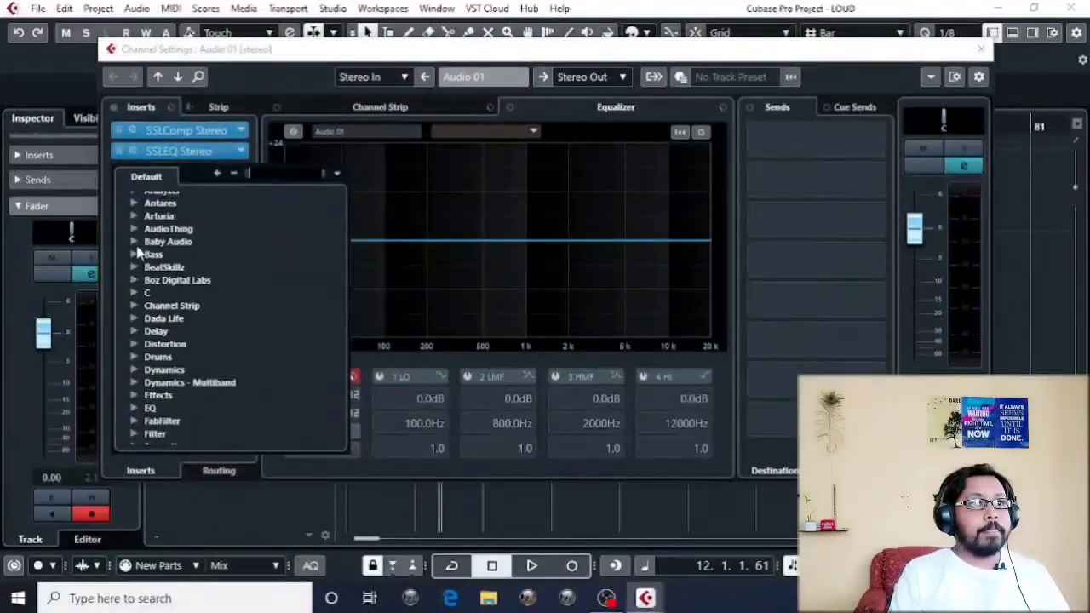
scroll(168, 245, "up", 4)
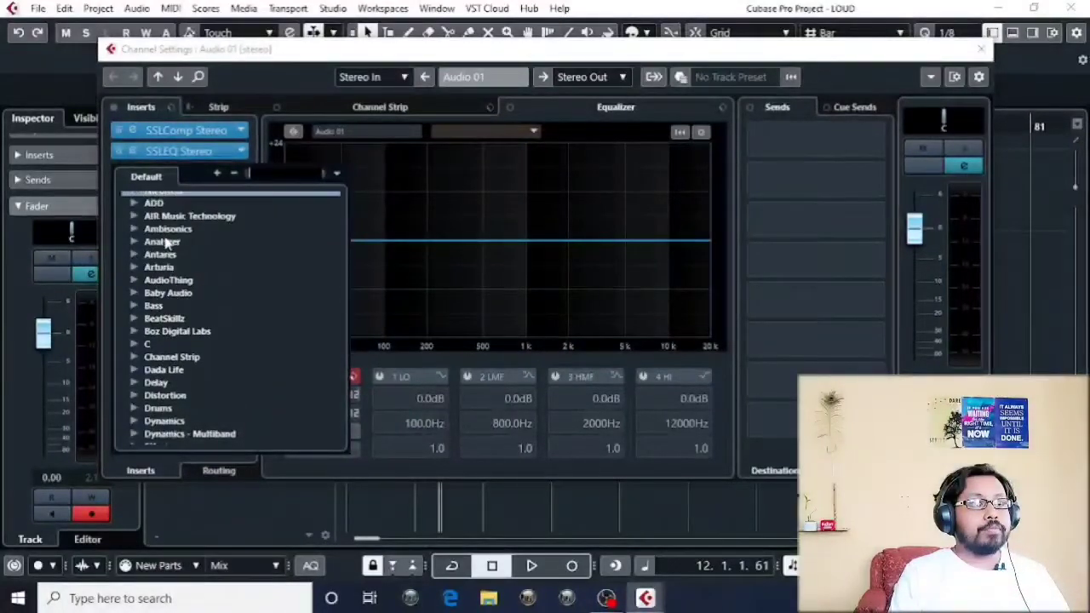
scroll(205, 306, "down", 3)
scroll(174, 324, "down", 1)
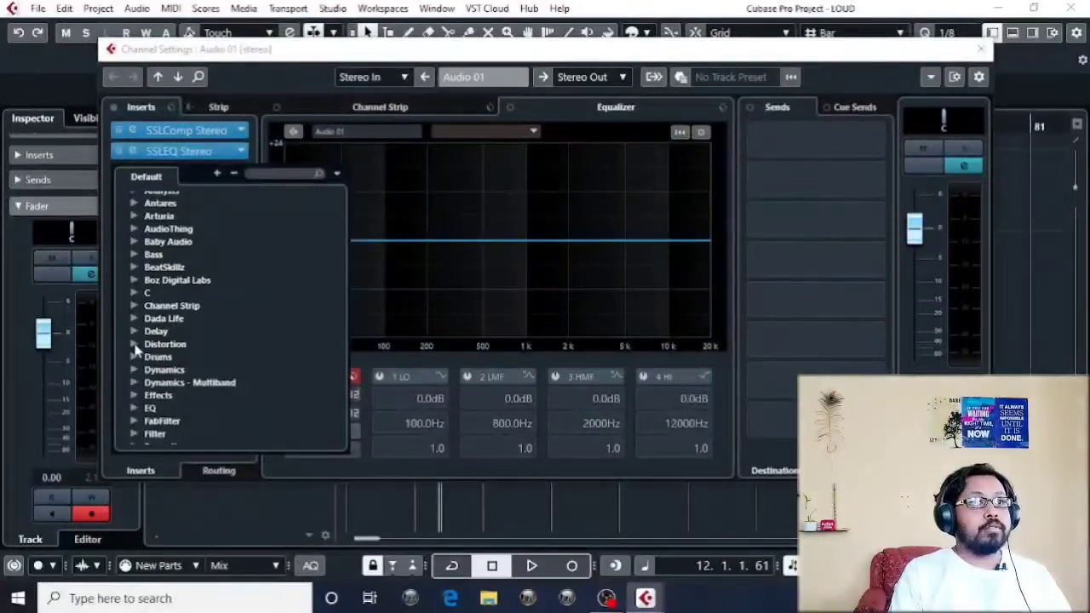
left_click(133, 344)
scroll(175, 316, "down", 4)
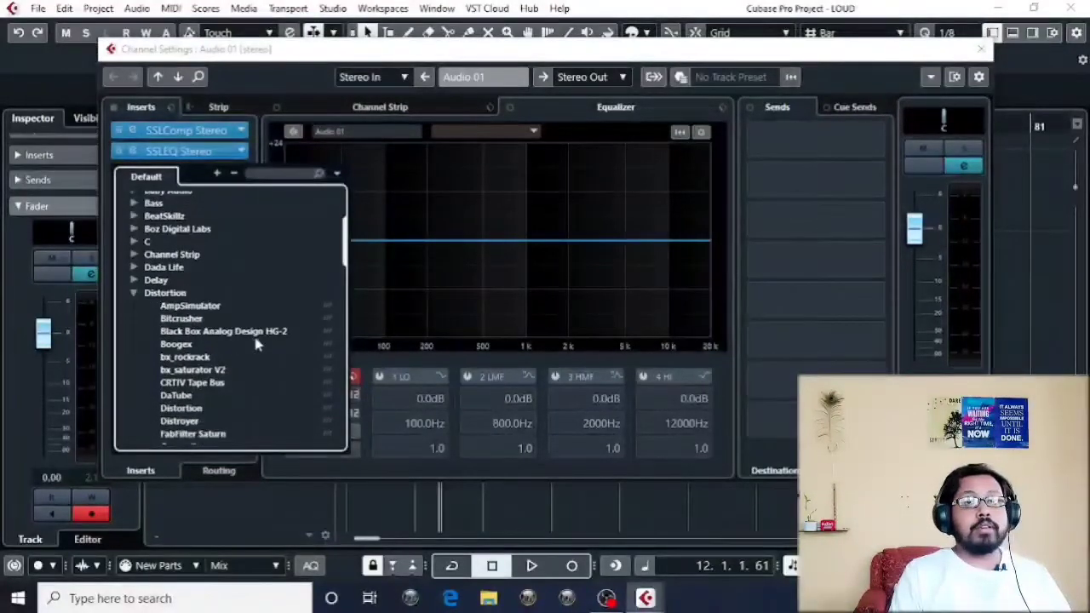
left_click(204, 332)
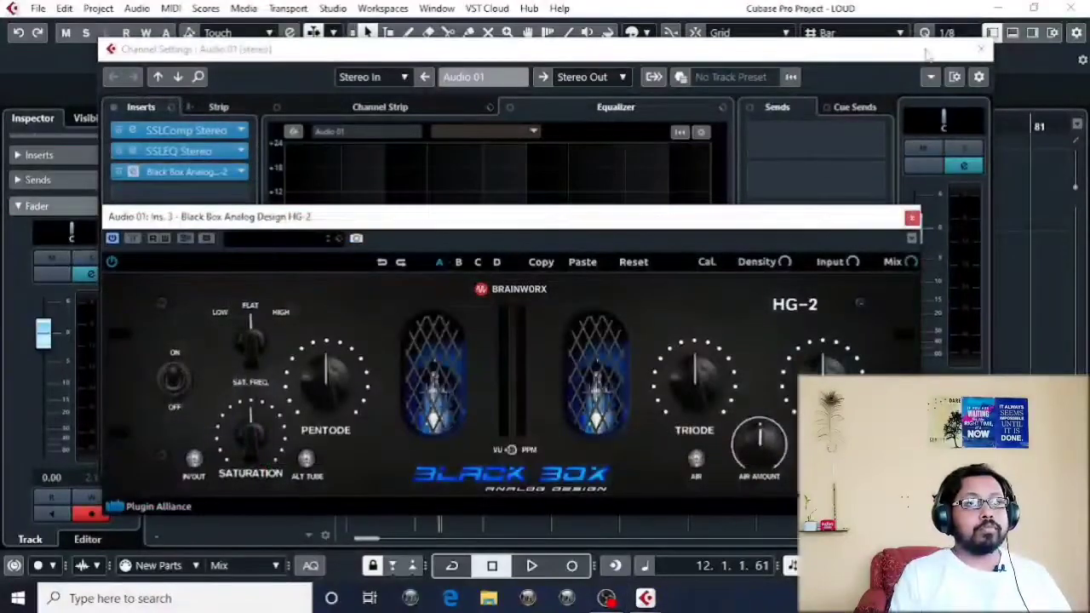
left_click(982, 50)
Play the track through the HG-2, lowering Pentode slightly and setting Saturation to 58%.
left_click_drag(539, 223, 589, 145)
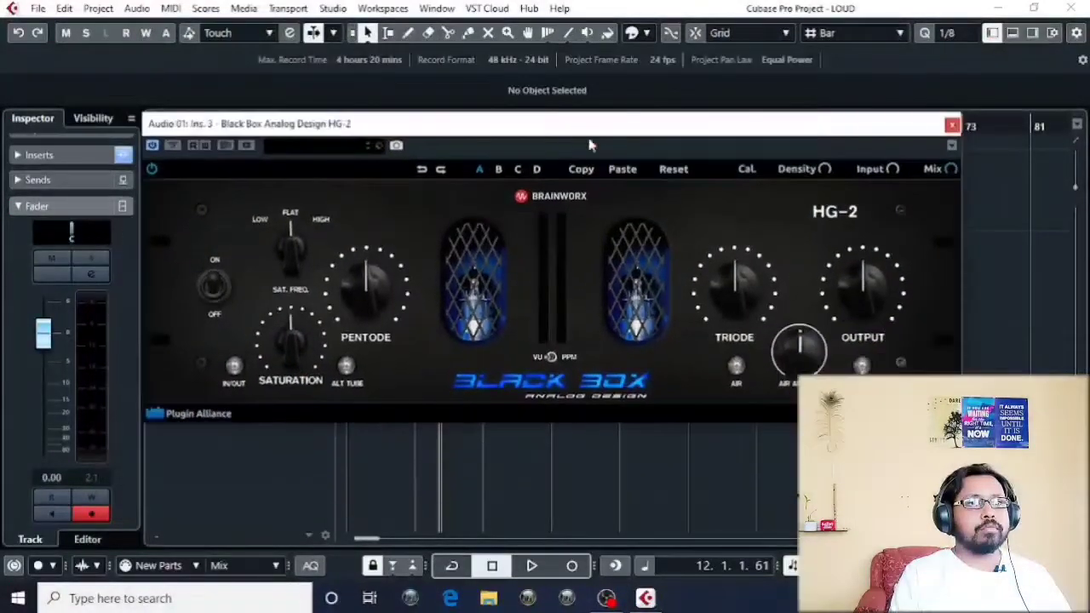
key("space")
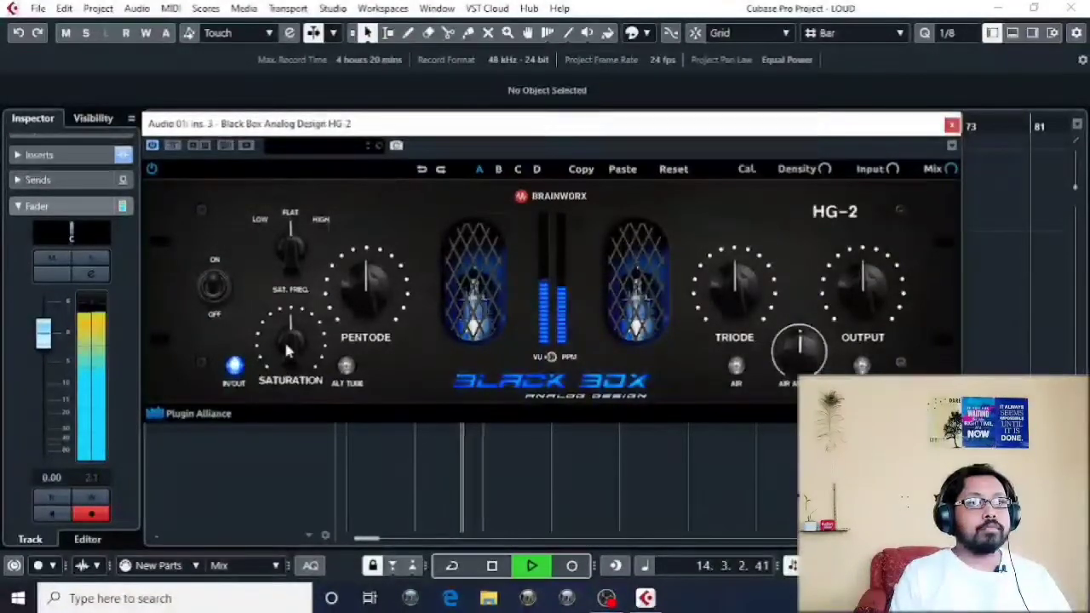
mouse_move(357, 293)
left_mouse_down()
mouse_move(343, 326)
mouse_move(346, 293)
left_mouse_up()
left_click_drag(296, 341, 298, 328)
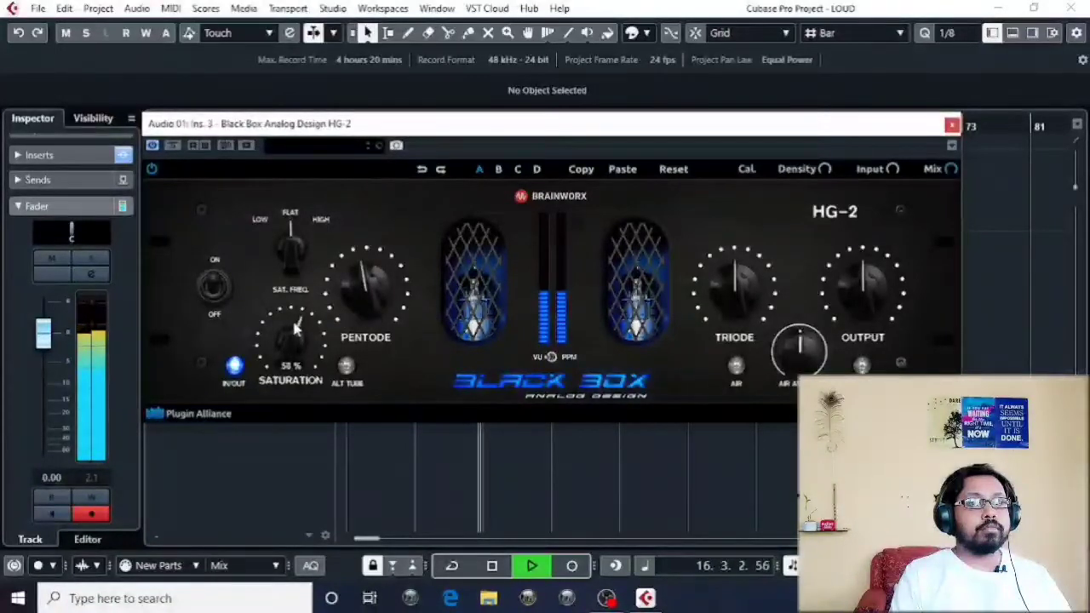
Engage the HG-2's Alt Tube and Air options and raise Triode slightly while replaying from bar 12.
left_click(345, 365)
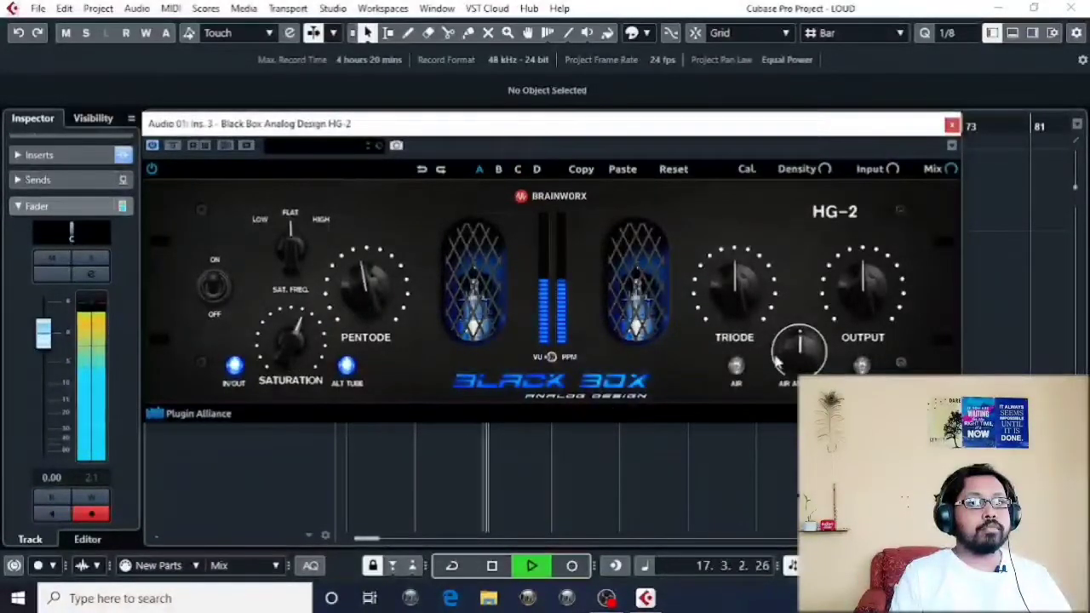
left_click(737, 369)
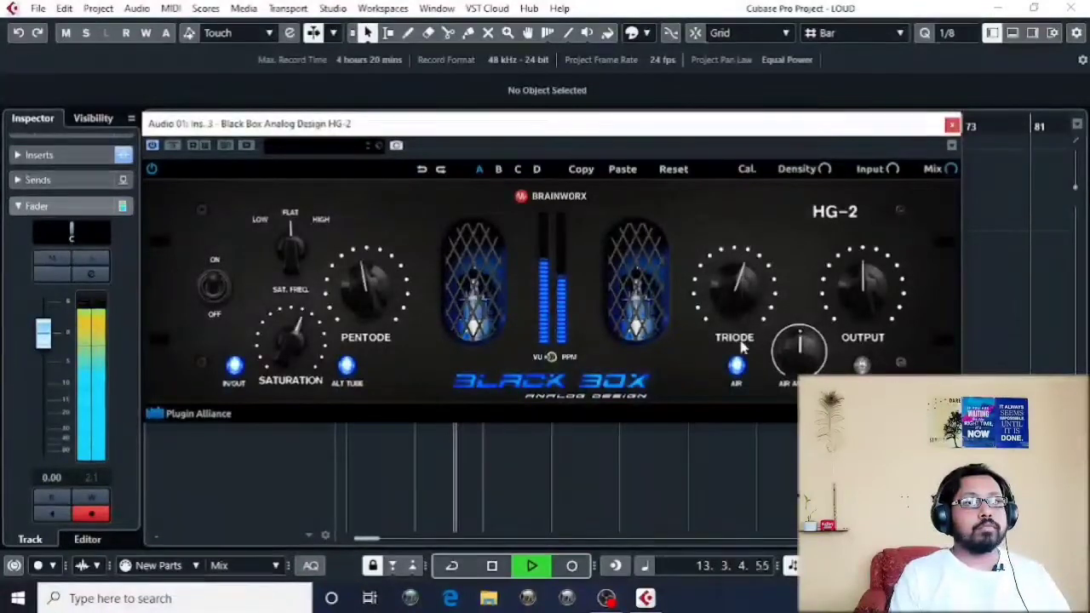
key("space")
key("space")
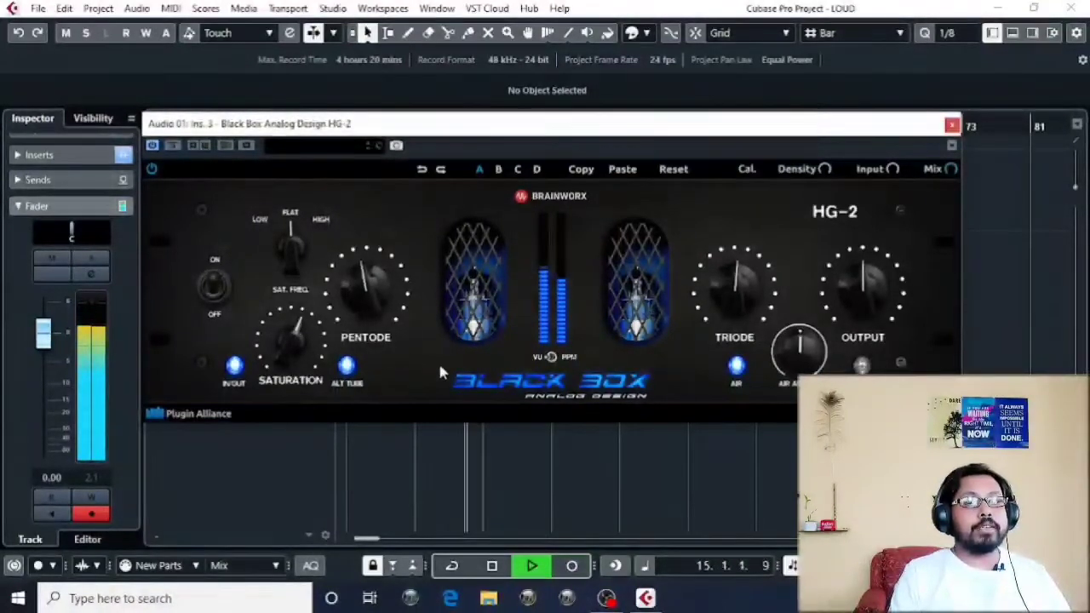
Replay the track from bar 12, raise the HG-2's Air amount slightly, close its window and stop playback.
key("space")
left_click_drag(437, 136, 482, 152)
left_click(444, 123)
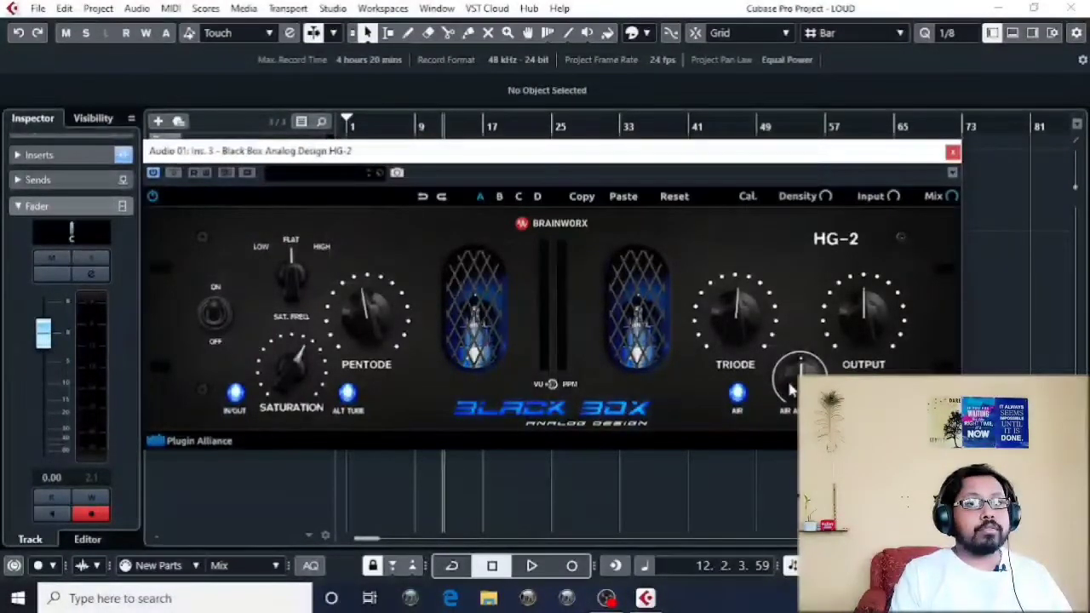
key("space")
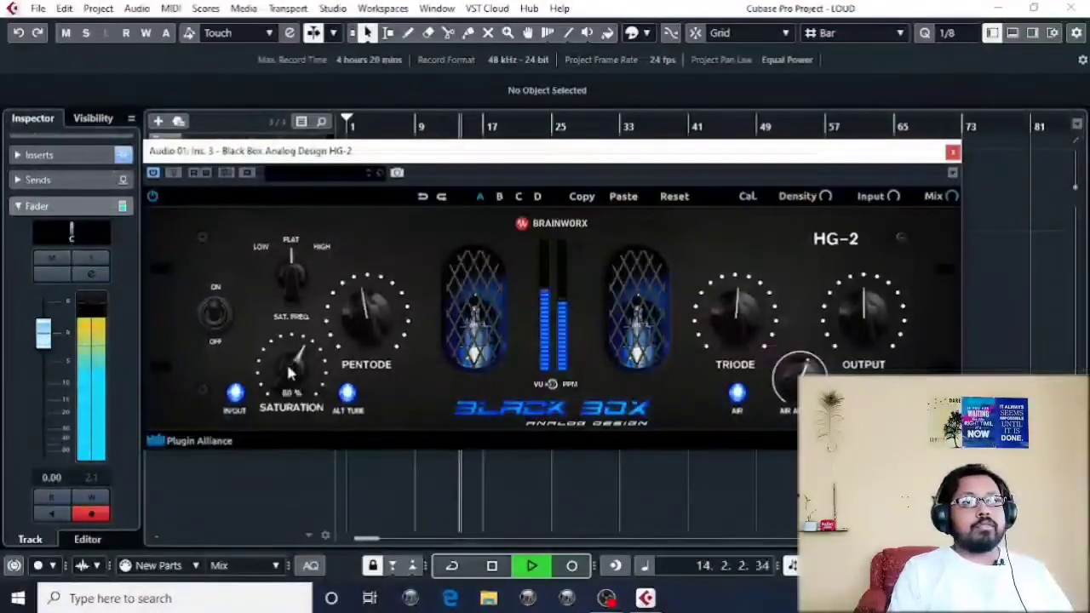
left_click(952, 151)
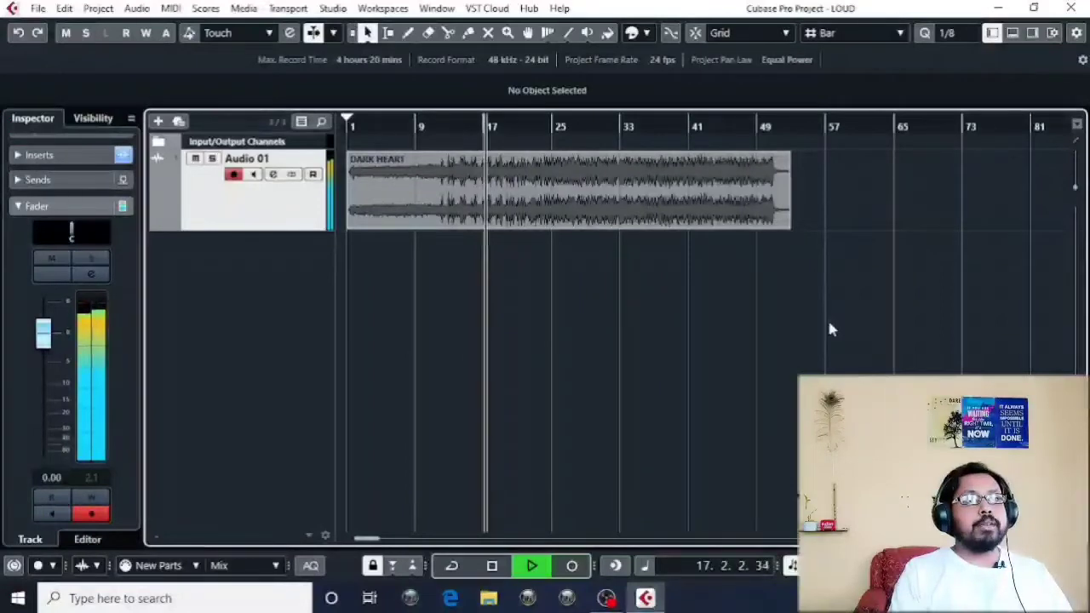
key("space")
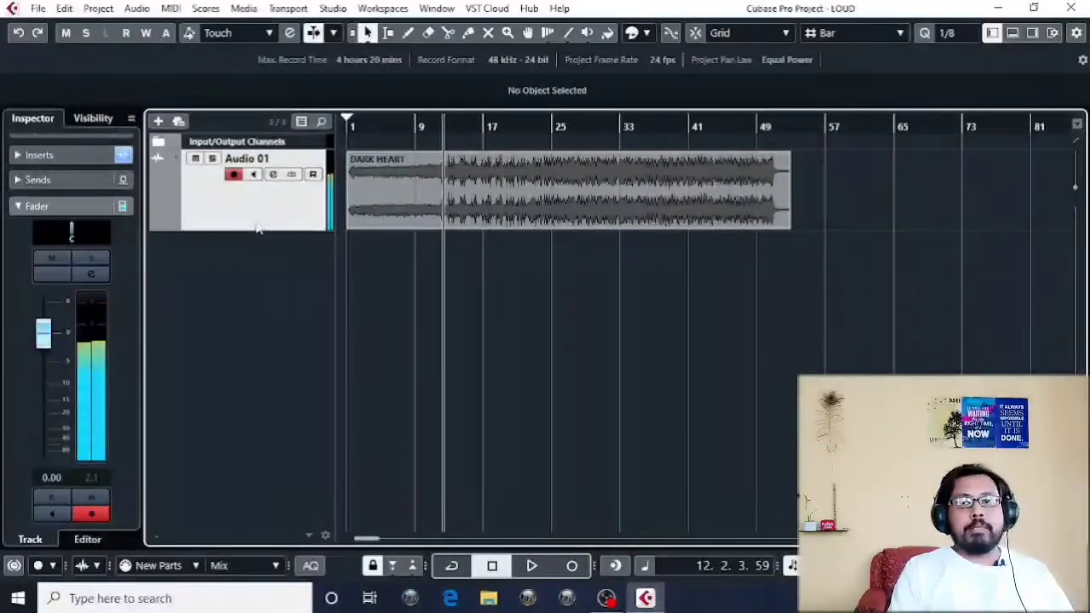
Bypass all of Audio 01's inserts in its channel settings and audition the unprocessed track from bar 12.
left_click(273, 173)
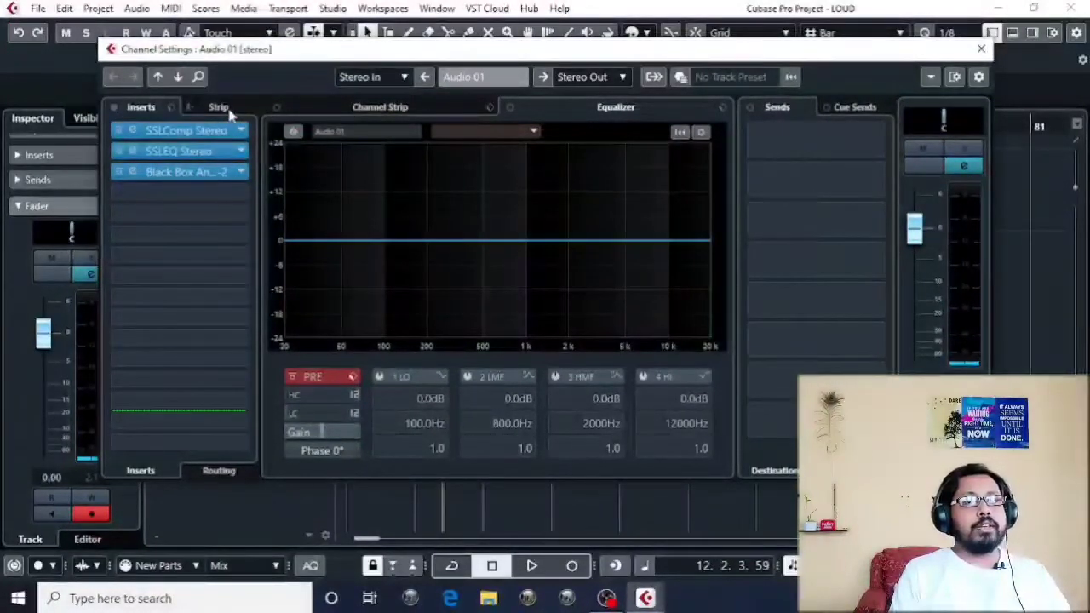
left_click(113, 106)
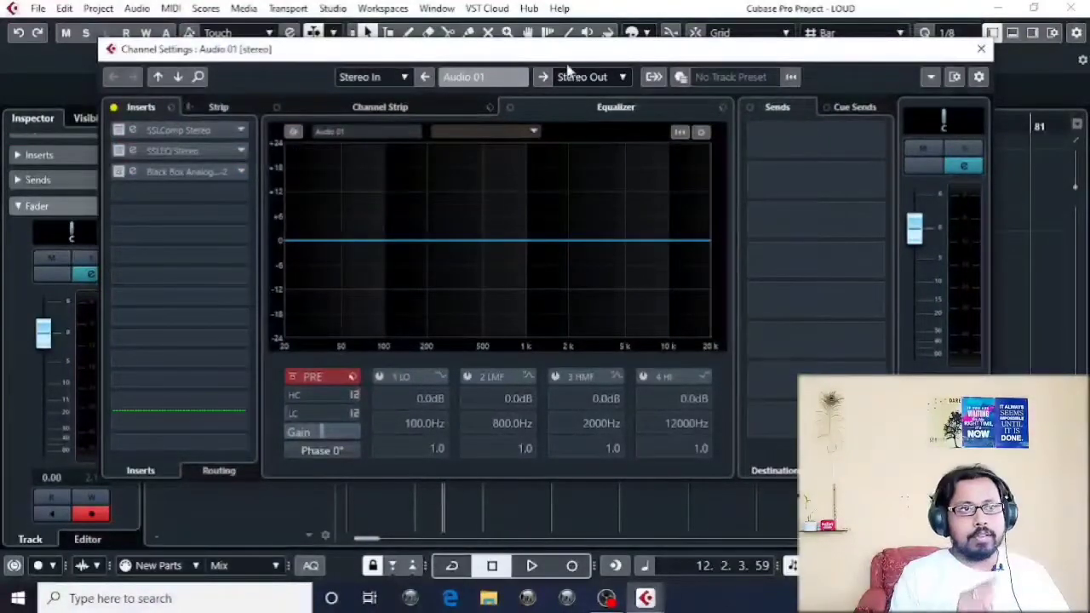
left_click_drag(560, 53, 576, 159)
key("space")
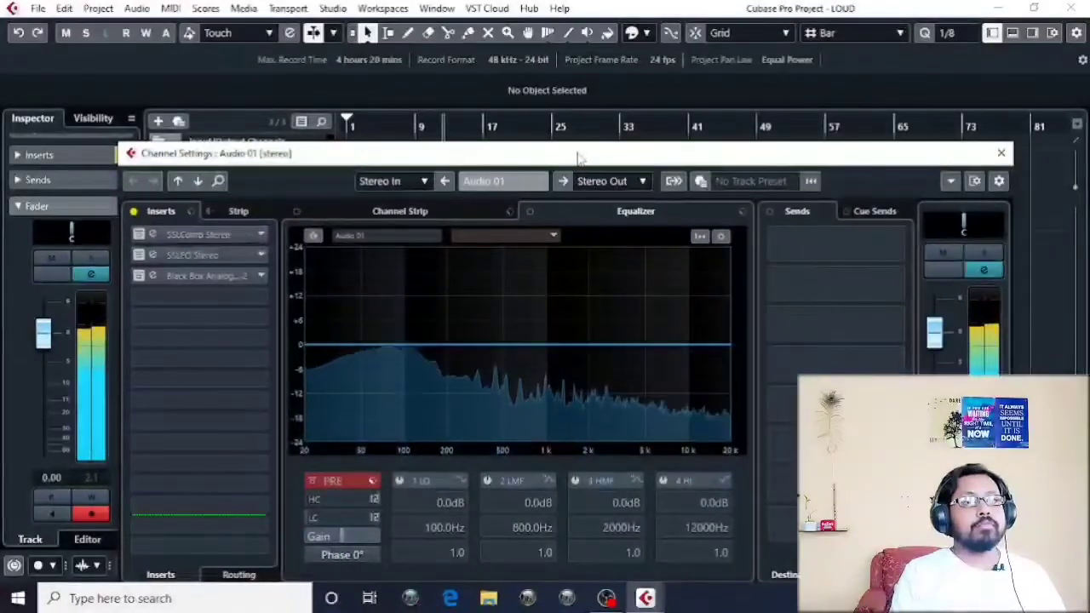
key("space")
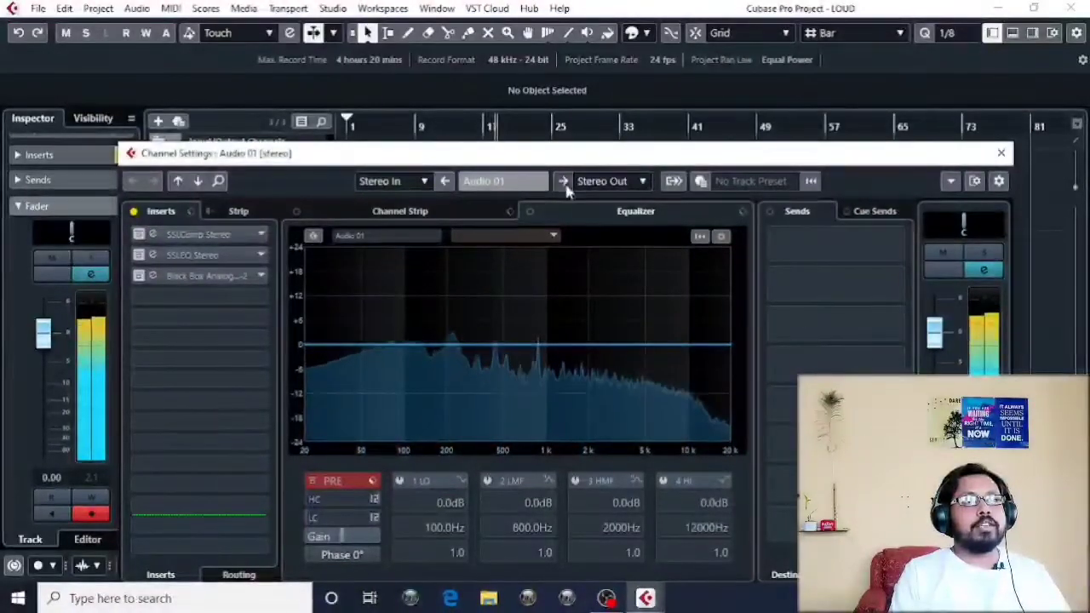
key("space")
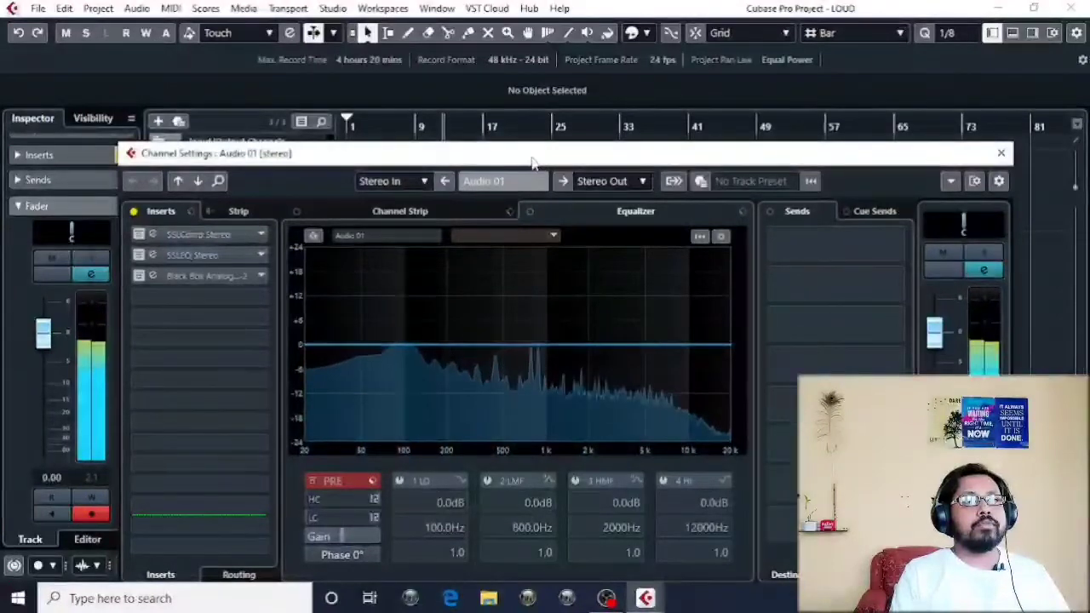
Reactivate Audio 01's inserts and play the processed track from bar 12 for comparison.
left_click_drag(532, 159, 551, 108)
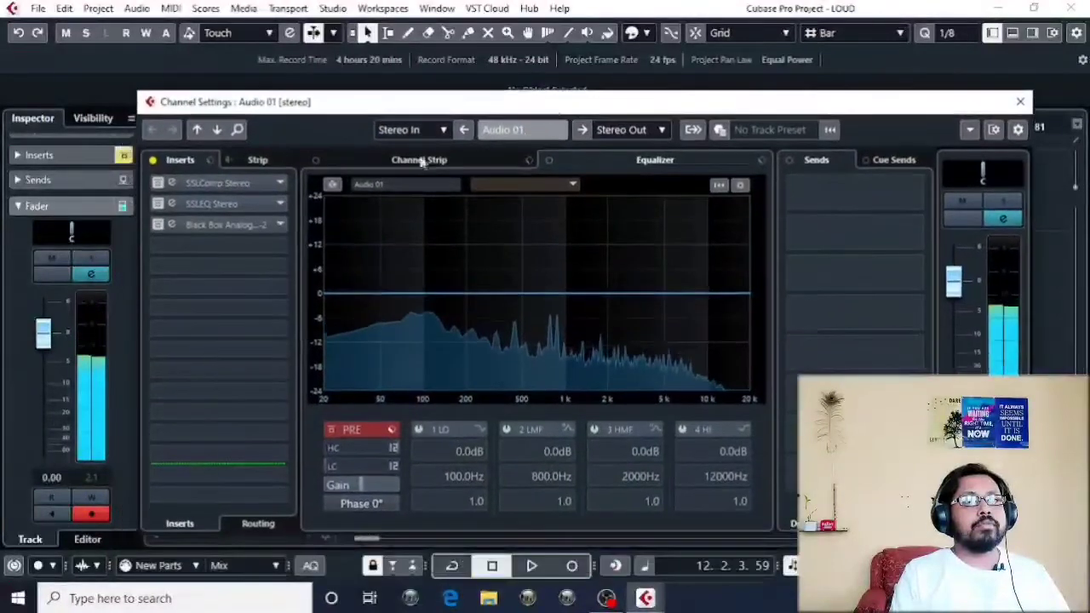
left_click(153, 161)
key("space")
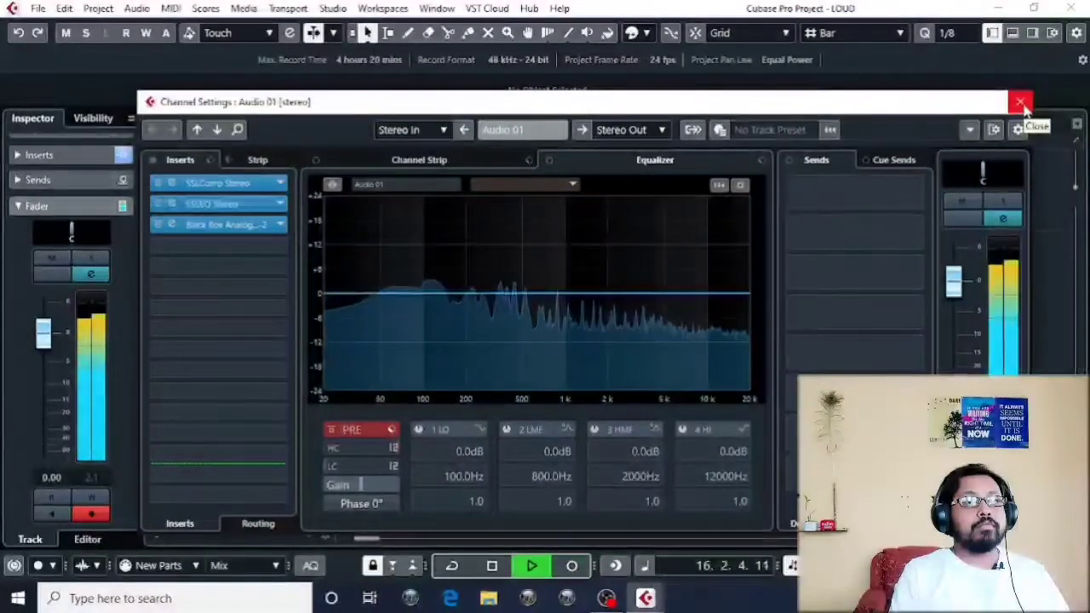
Review the HG-2's settings and level meters during playback, closing the channel settings and the plugin window.
left_click(175, 225)
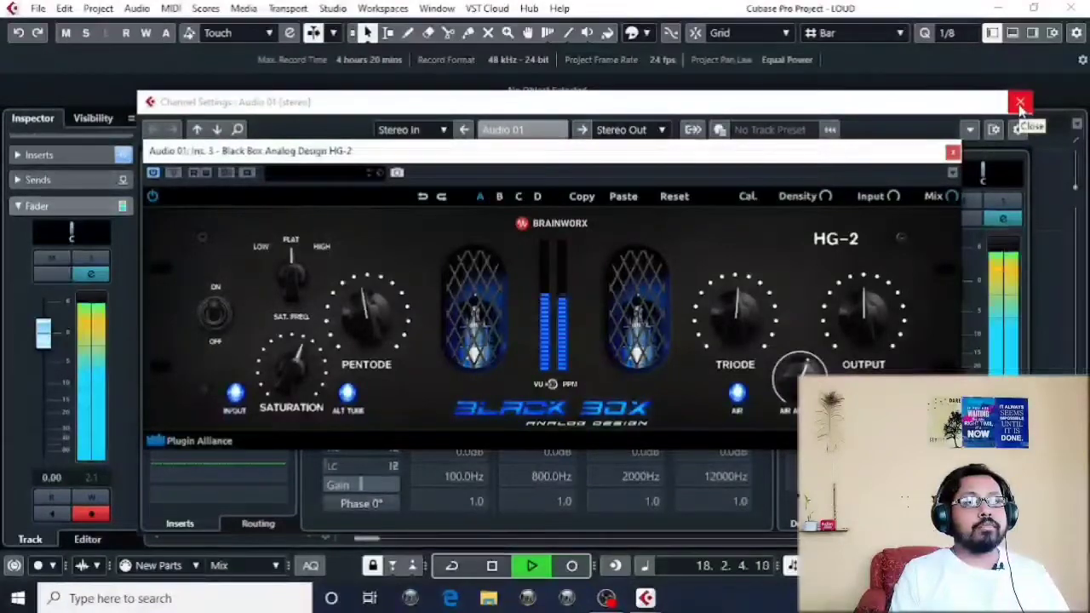
left_click(1020, 106)
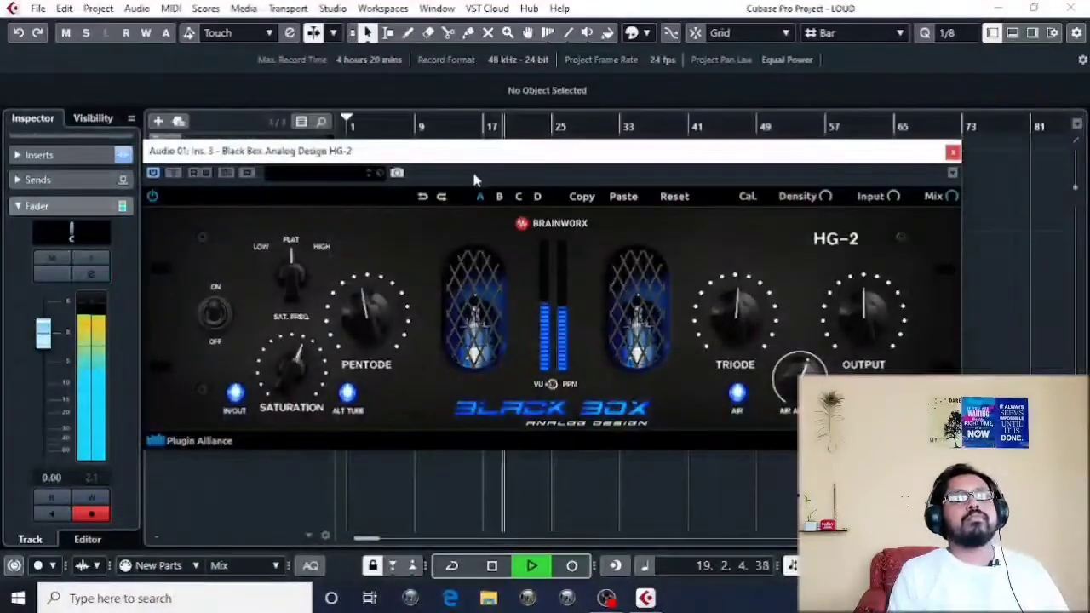
left_click_drag(473, 162, 606, 148)
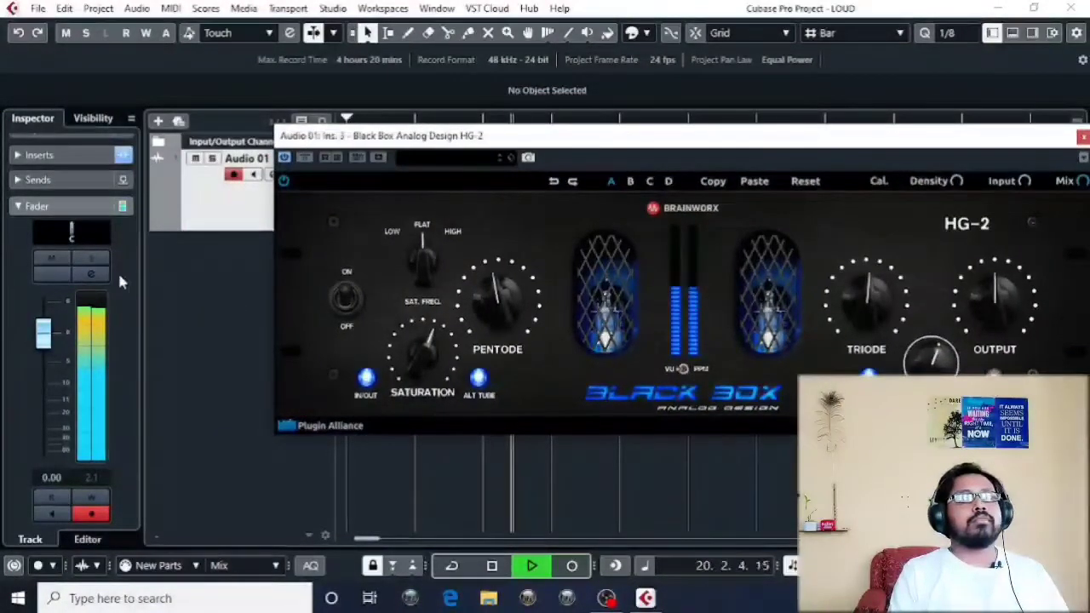
left_click_drag(530, 146, 409, 152)
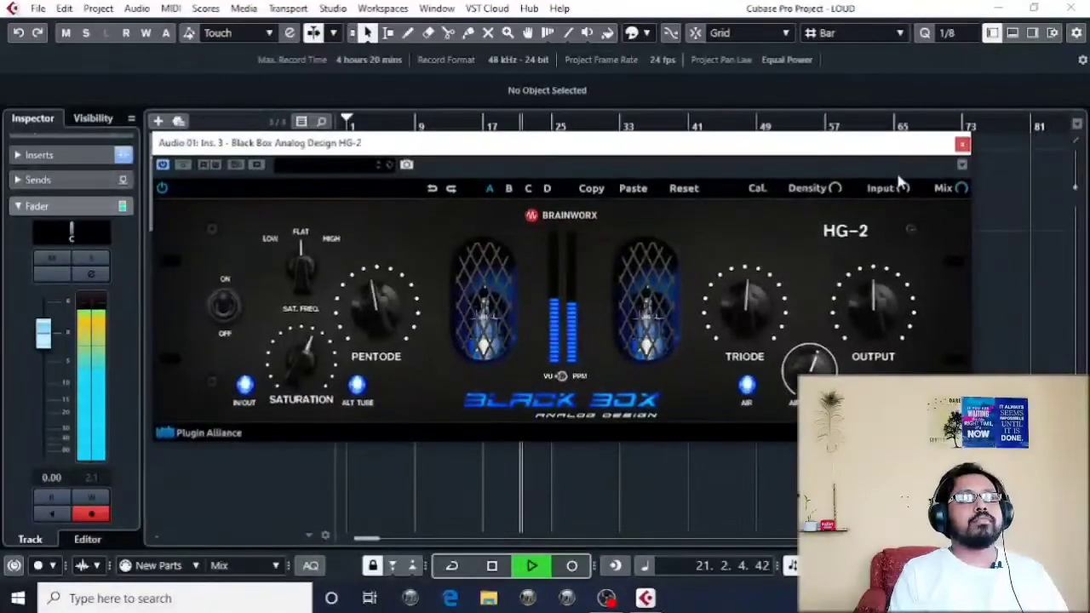
left_click(962, 143)
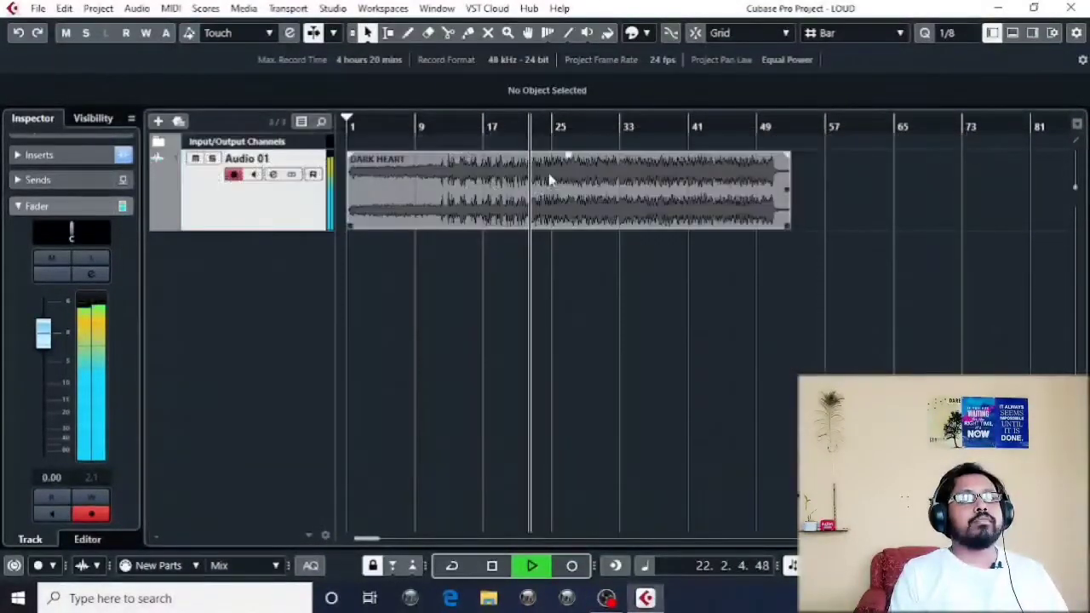
Reopen Audio 01's channel settings and check the SSLEQ Stereo settings and output meters during playback.
left_click(273, 174)
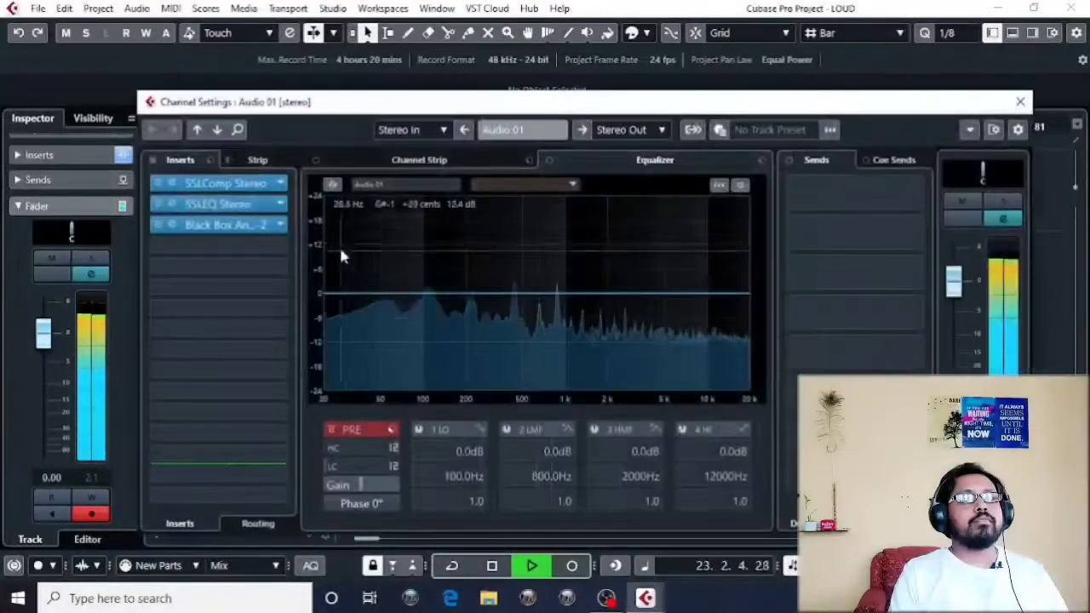
left_click(168, 204)
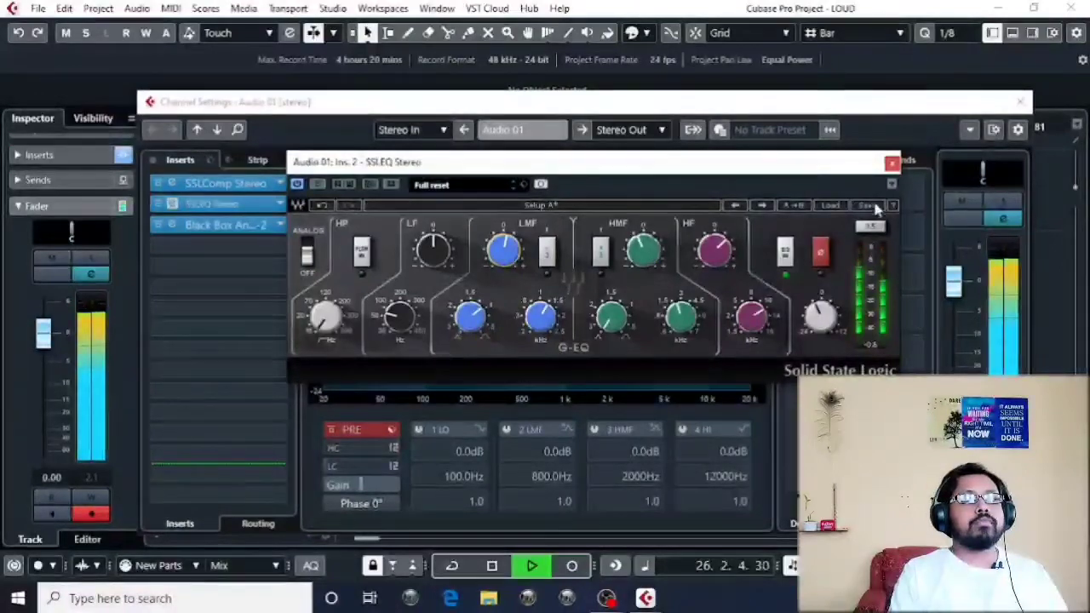
left_click(891, 162)
Adjust the SSLComp Stereo threshold slightly, and close the compressor and channel settings windows.
left_click(223, 183)
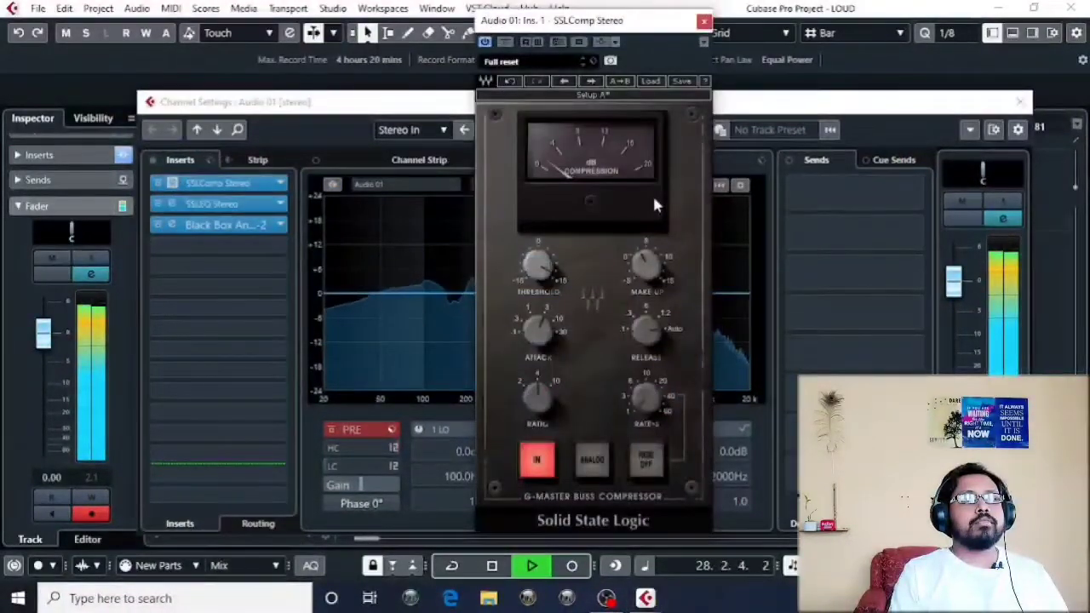
left_click_drag(545, 263, 545, 273)
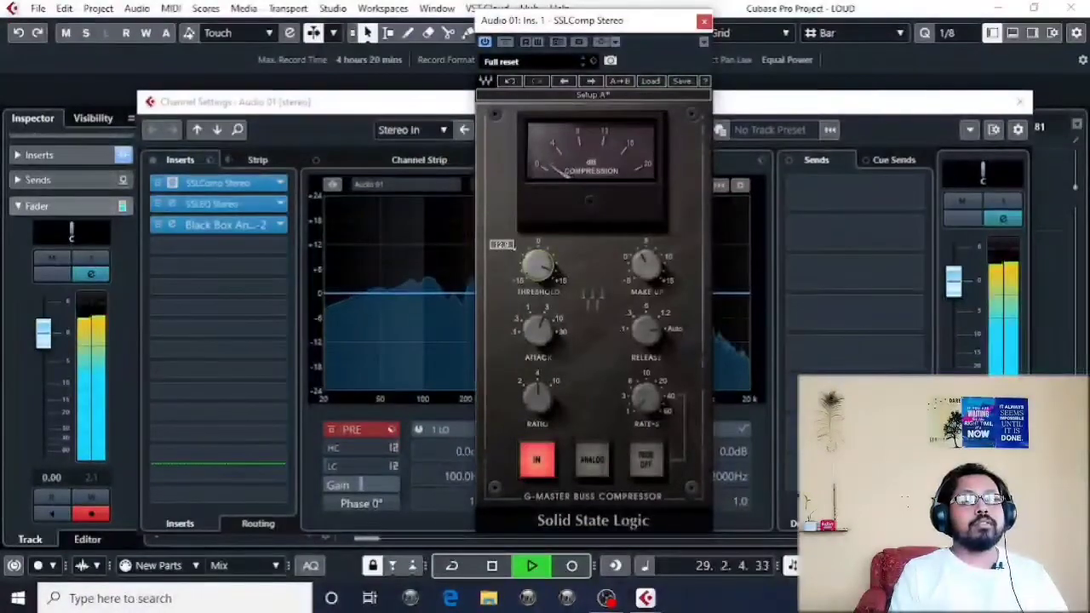
left_click(703, 21)
left_click(1020, 101)
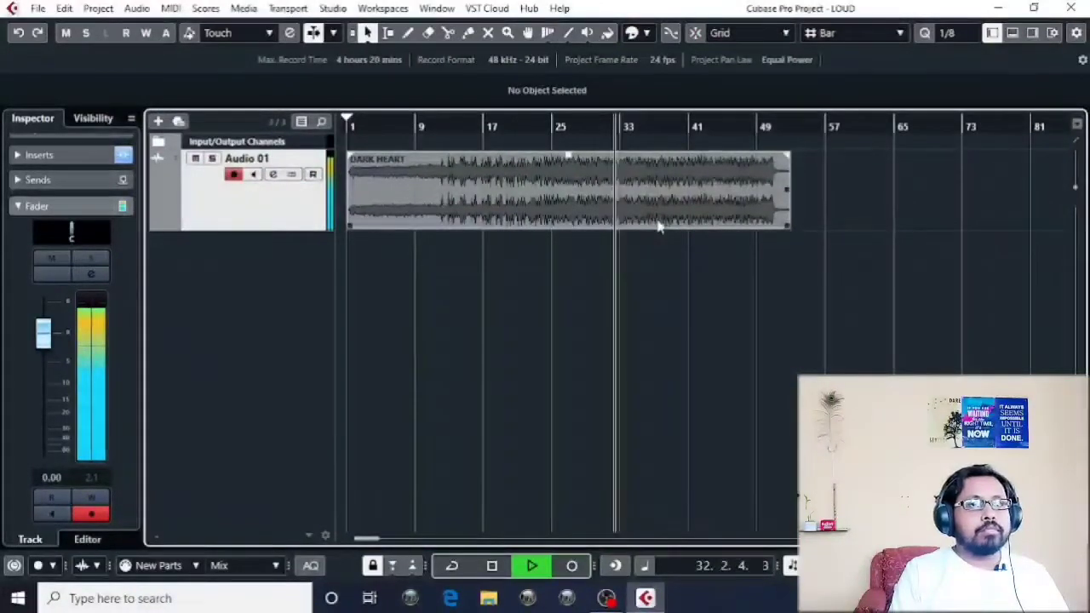
Compare the track with Audio 01's inserts bypassed and active, leave them active, stop playback and close the channel settings.
left_click(272, 173)
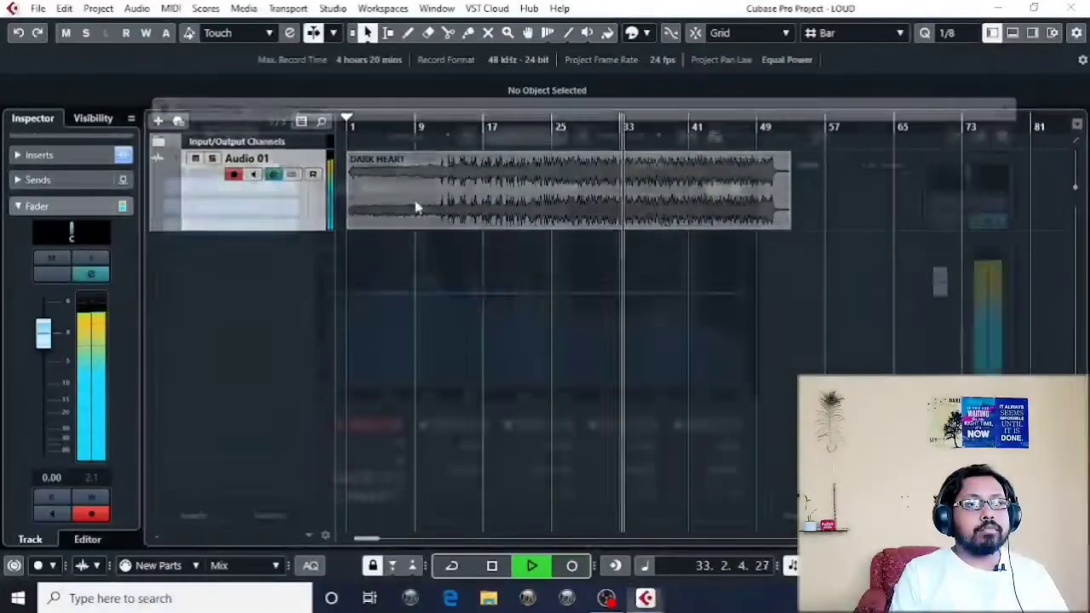
left_click(153, 160)
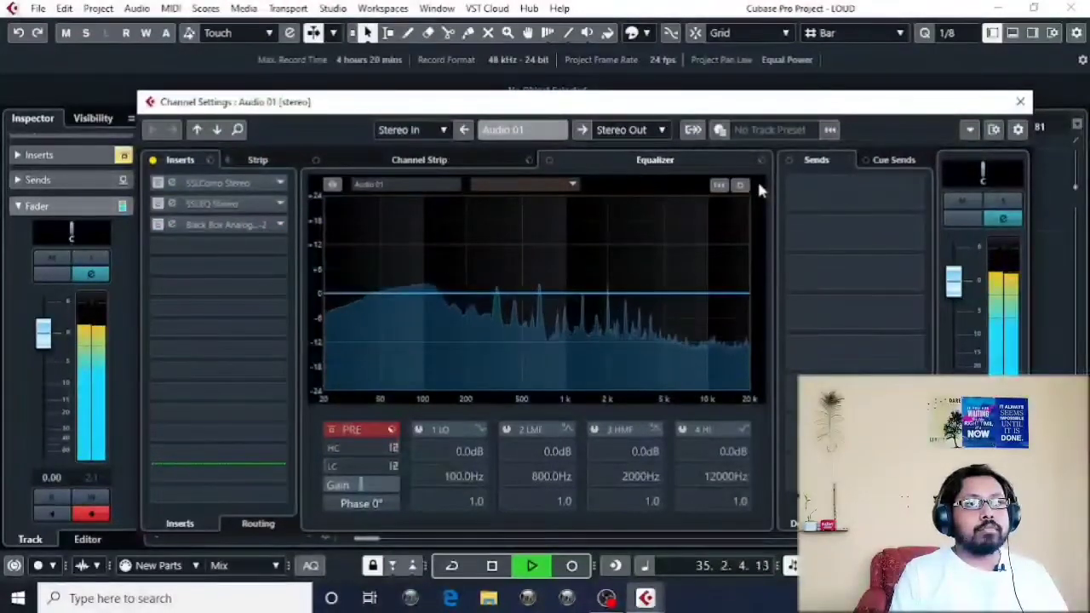
left_click(152, 161)
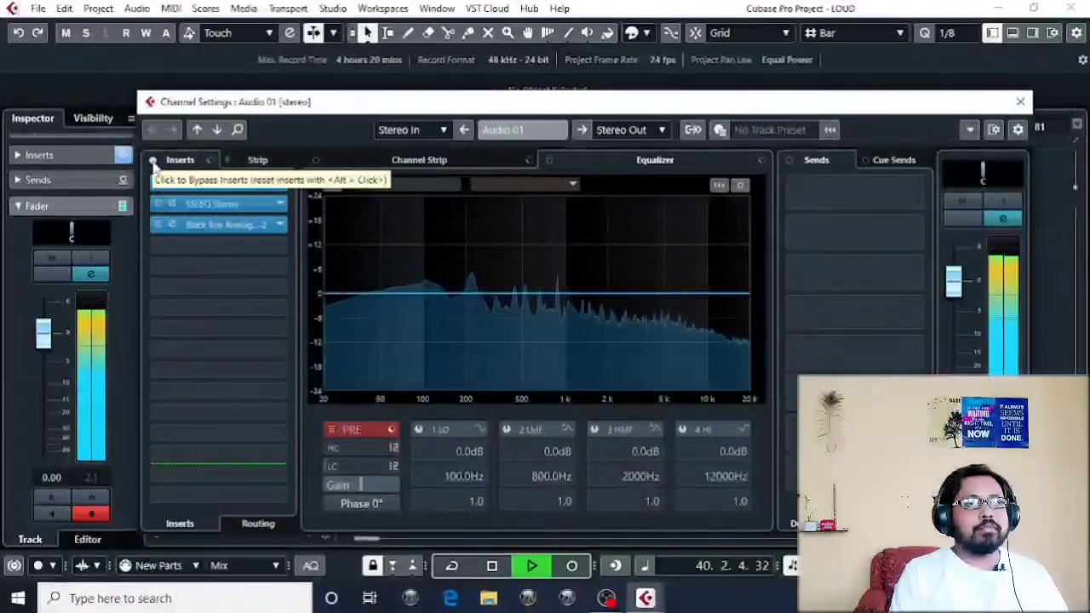
left_click(153, 162)
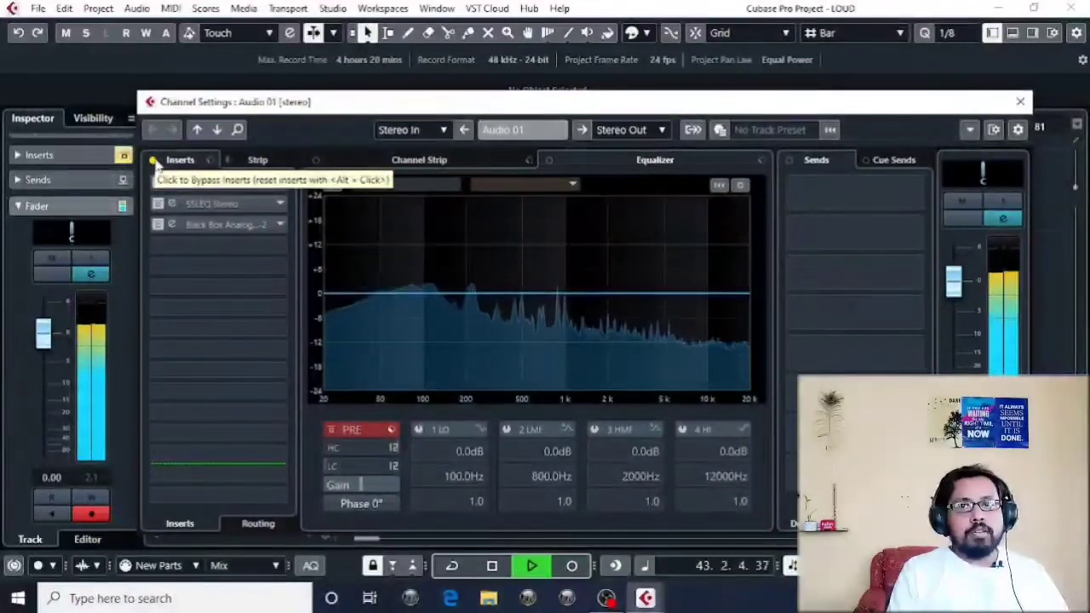
left_click(152, 162)
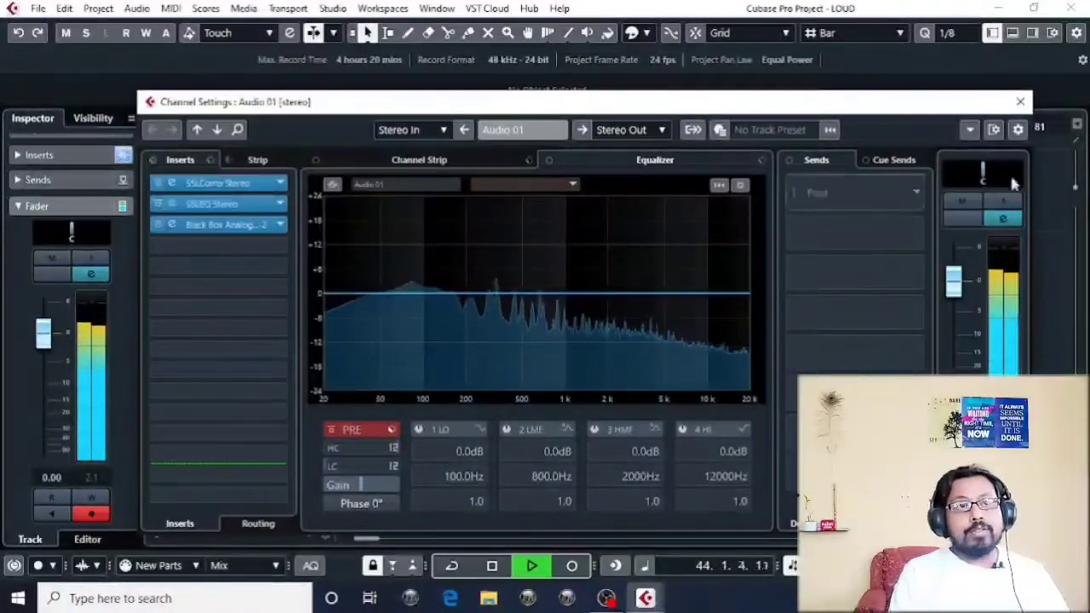
key("space")
left_click(1021, 104)
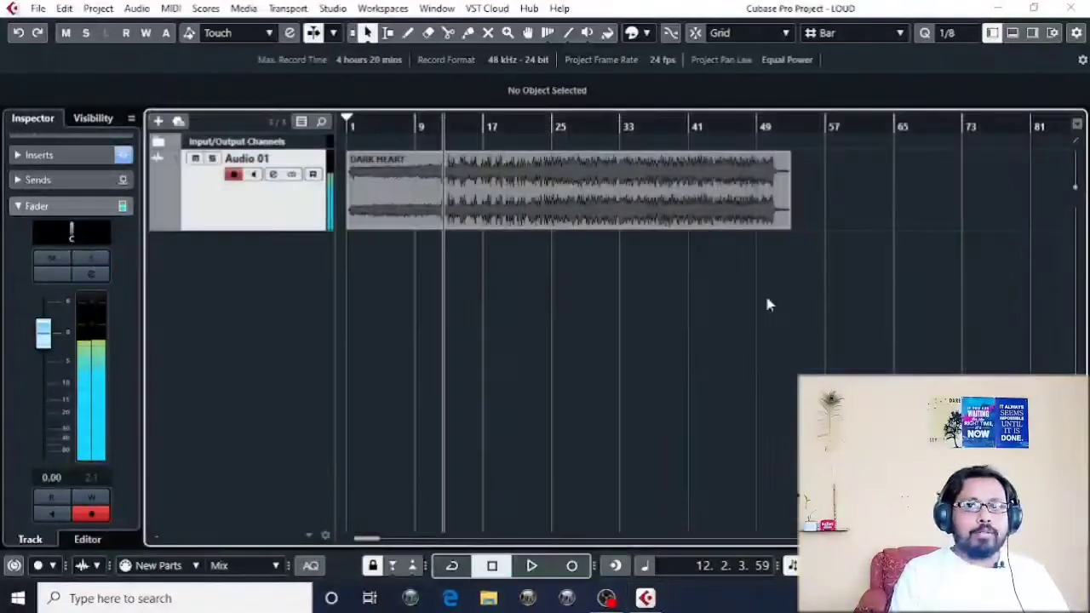